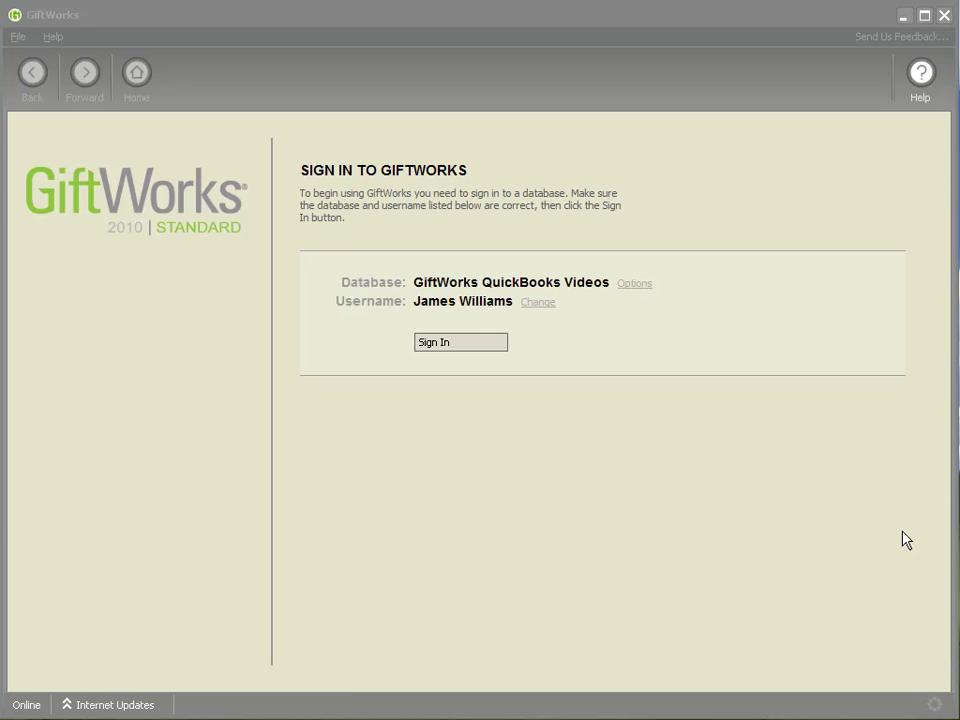
- Sign in to the GiftWorks QuickBooks Videos database to reach the welcome home page
click(481, 352)
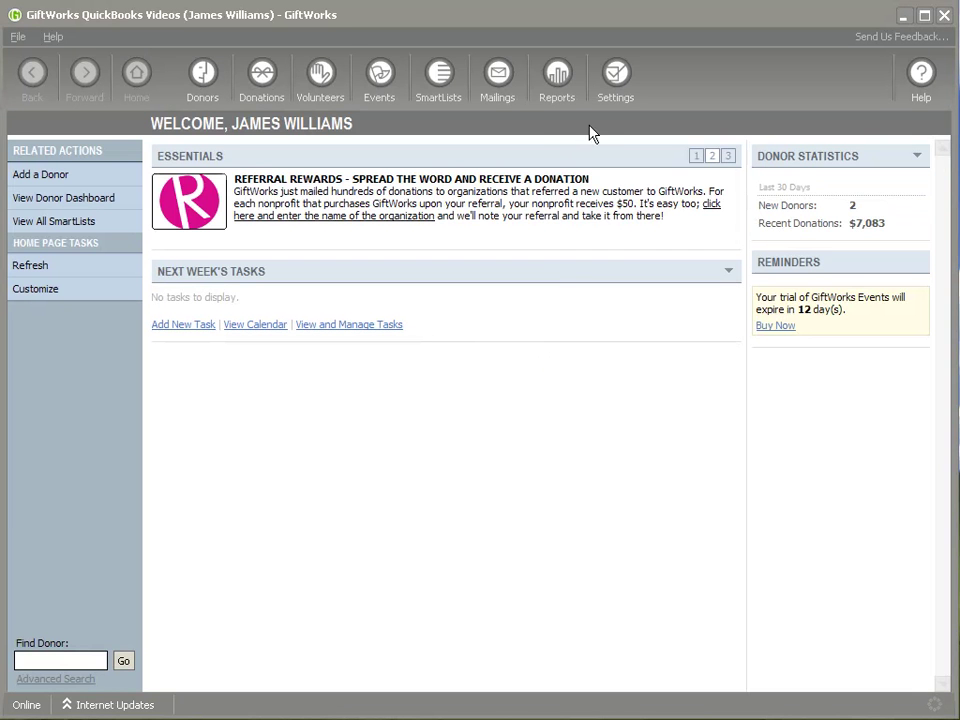
- Show the Detailed Transaction Register with the seven 9/22/2009 donation and pledge transactions
click(617, 98)
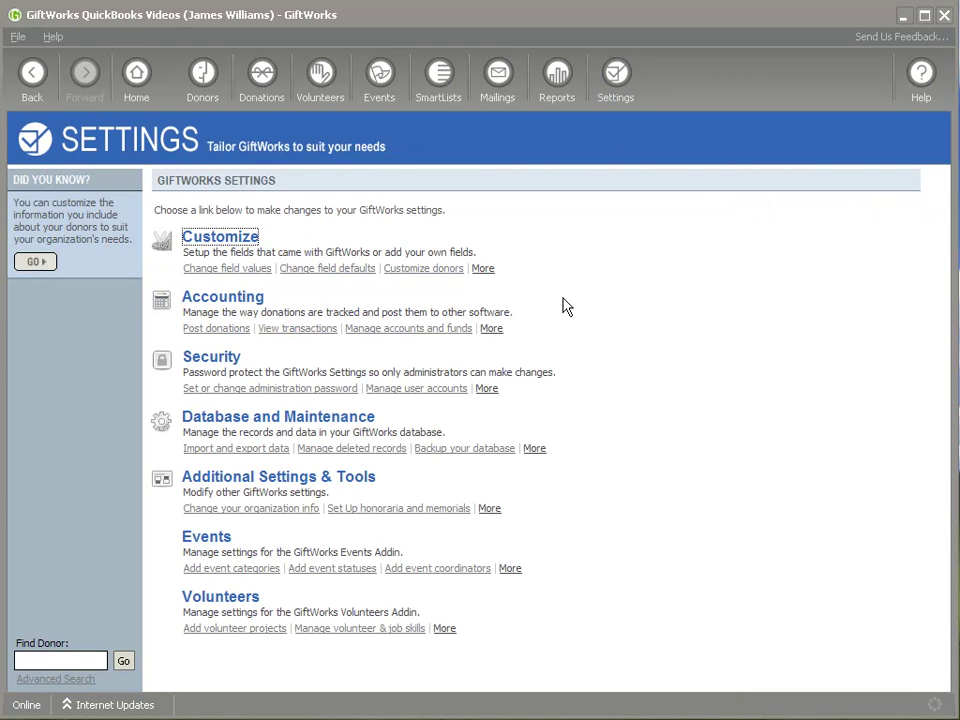
click(237, 300)
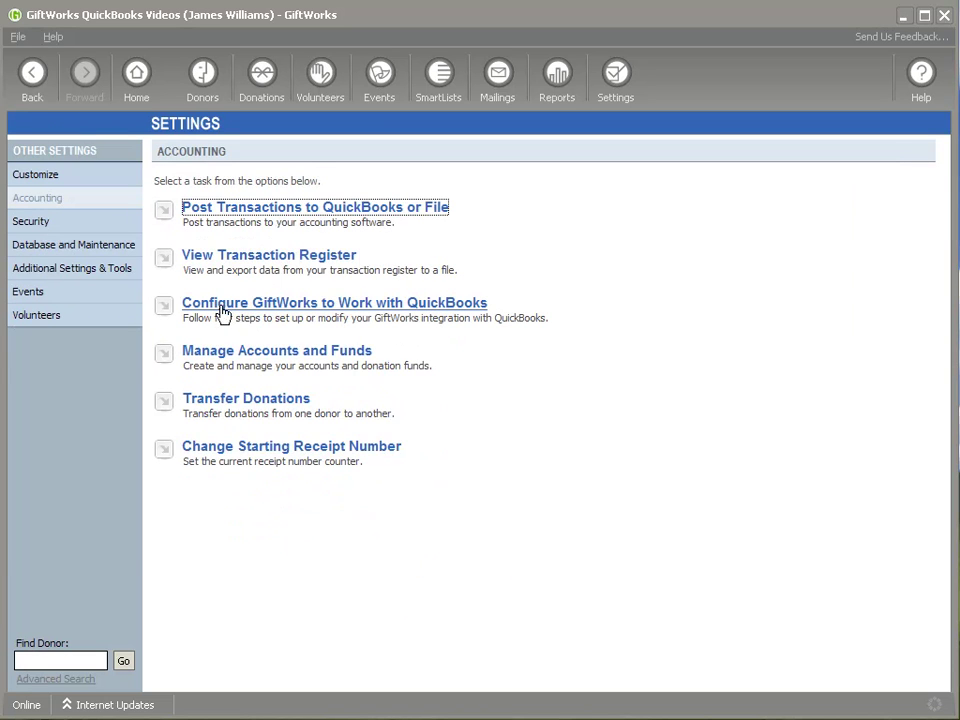
click(258, 262)
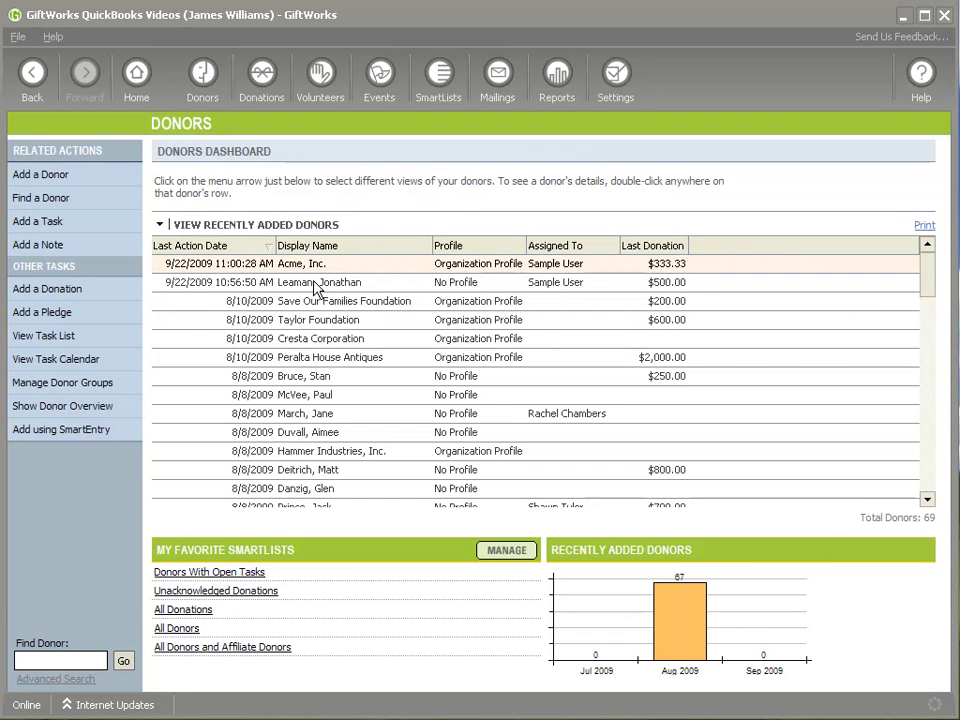
- Review the individual donor's $500.00 gift of 9/18/2009, split between Building Fund and Technology Fund
click(320, 284)
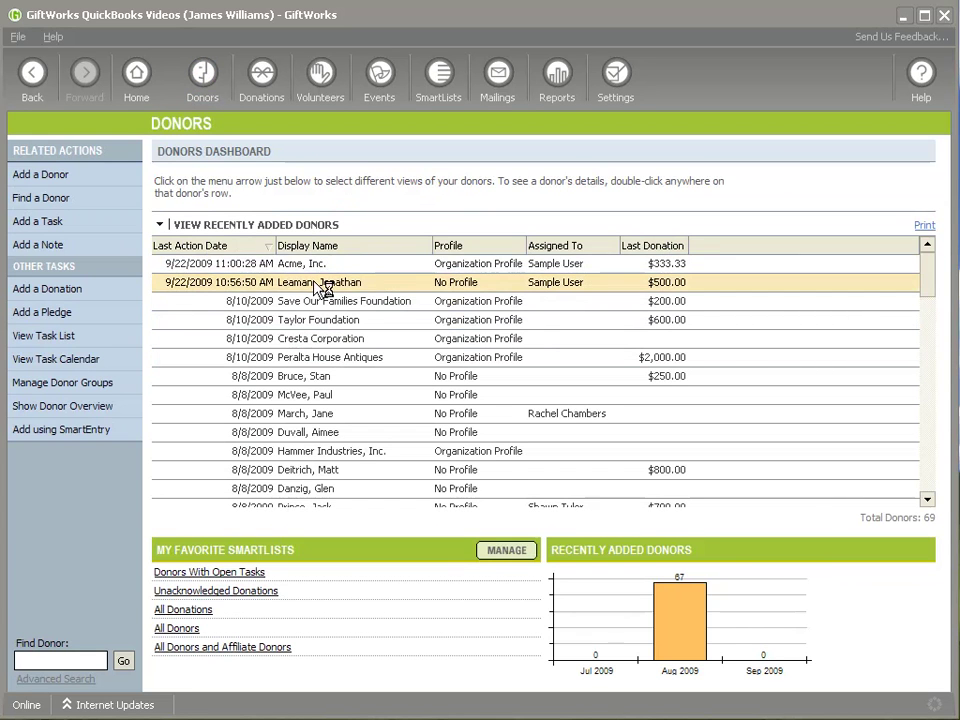
double_click(316, 286)
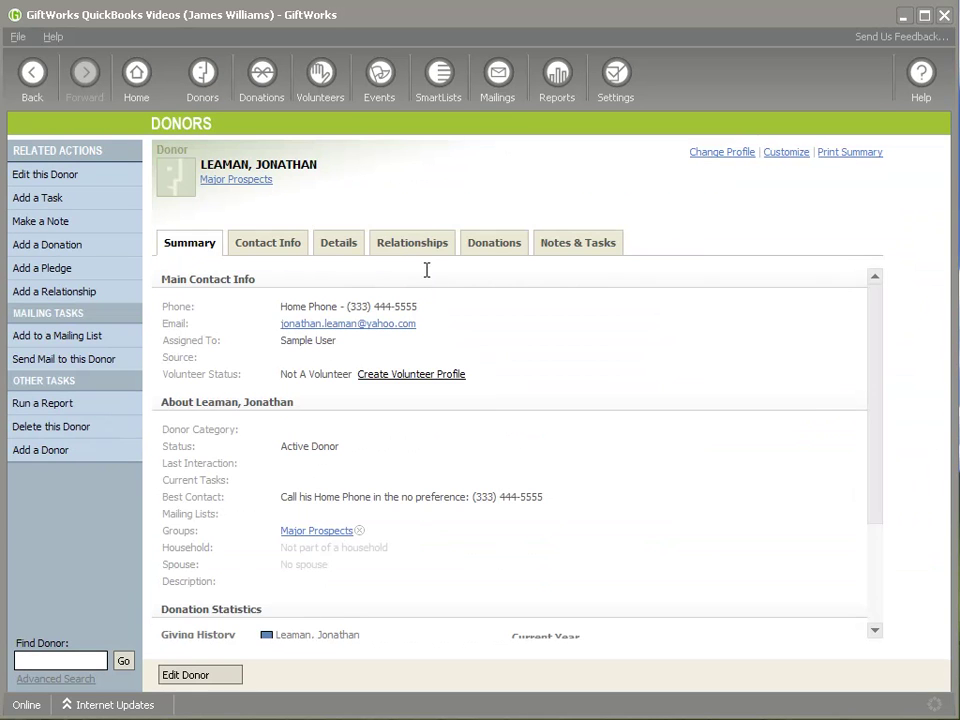
click(489, 250)
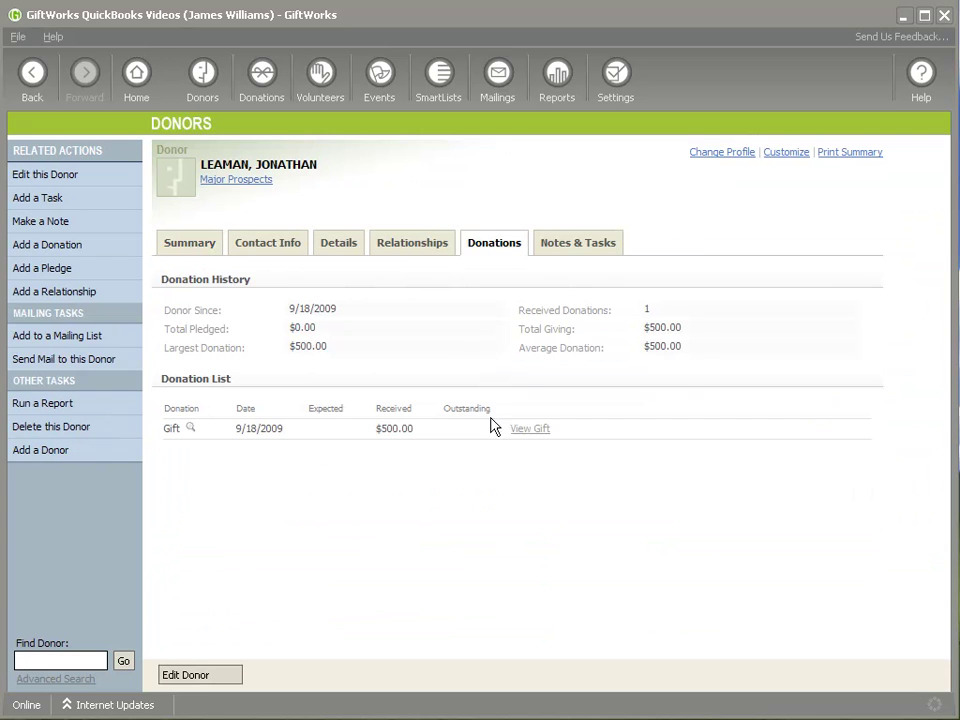
click(530, 438)
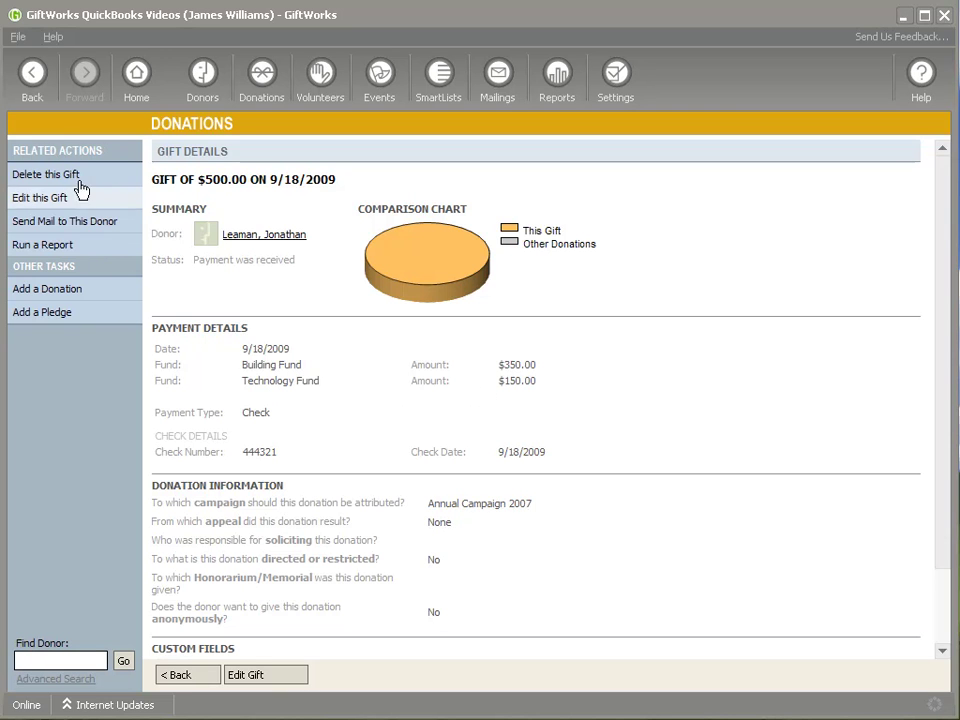
click(32, 76)
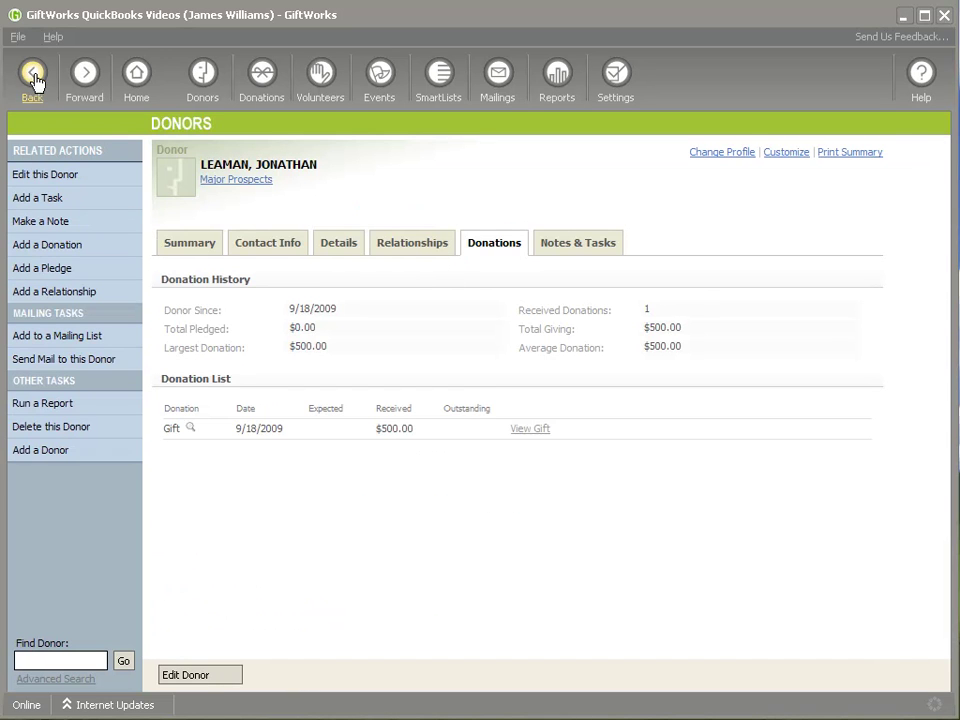
- Review Acme, Inc.'s $1,000.00 three-payment pledge and its $333.33 first payment, then return to Settings
click(32, 76)
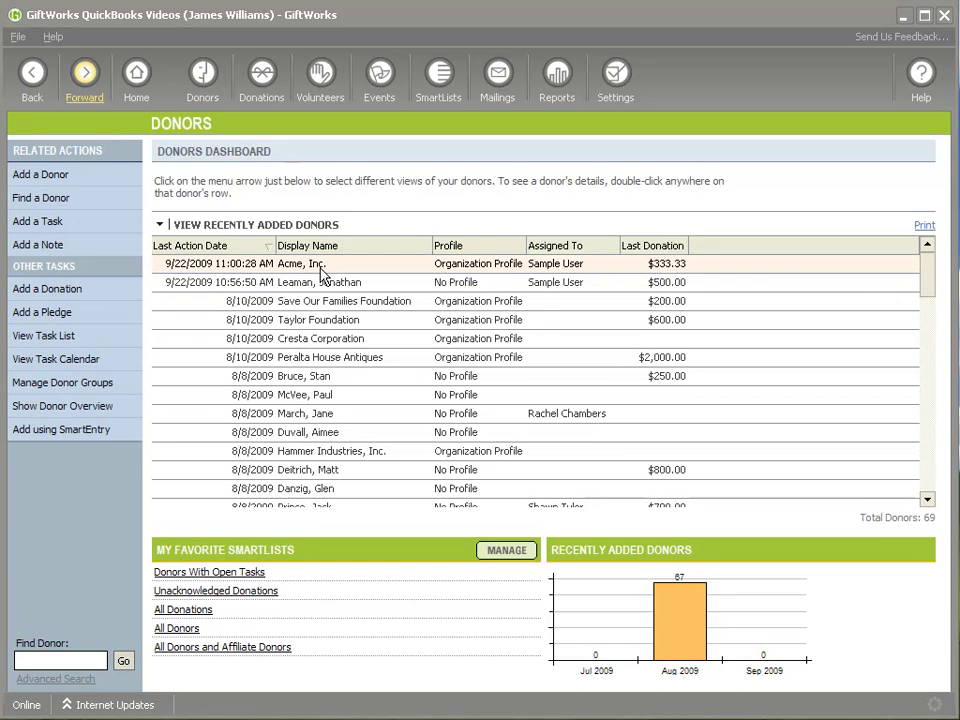
double_click(349, 267)
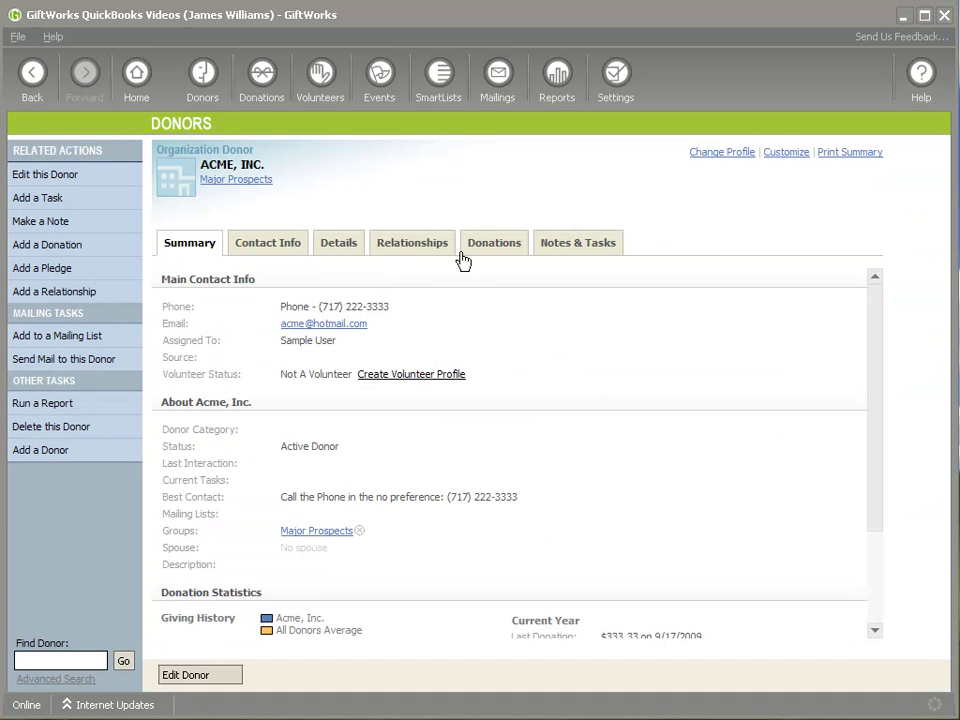
click(484, 243)
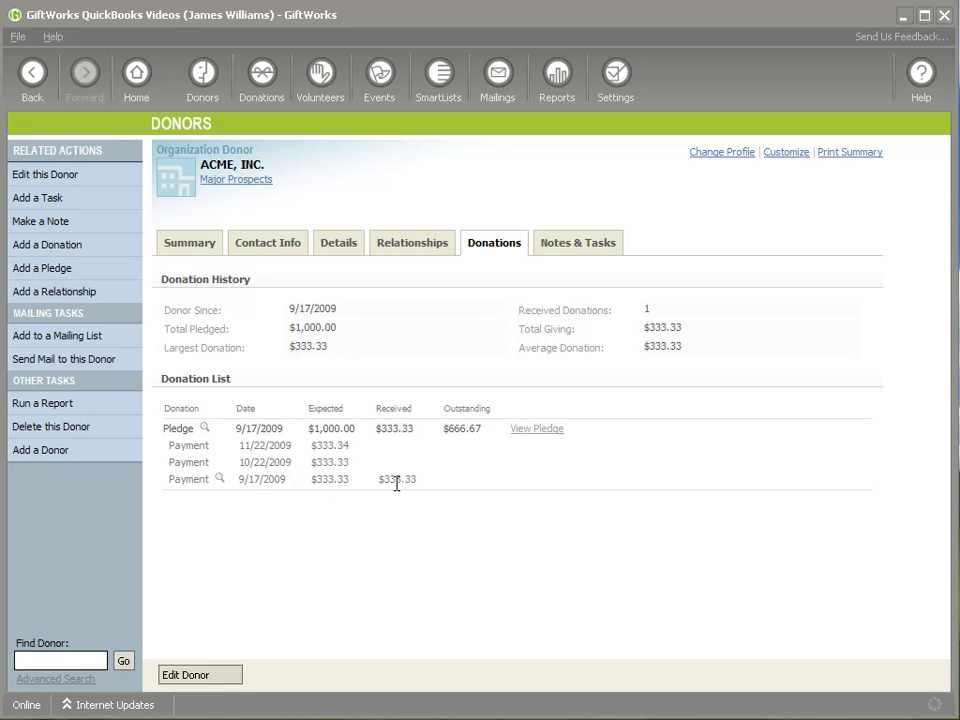
click(516, 436)
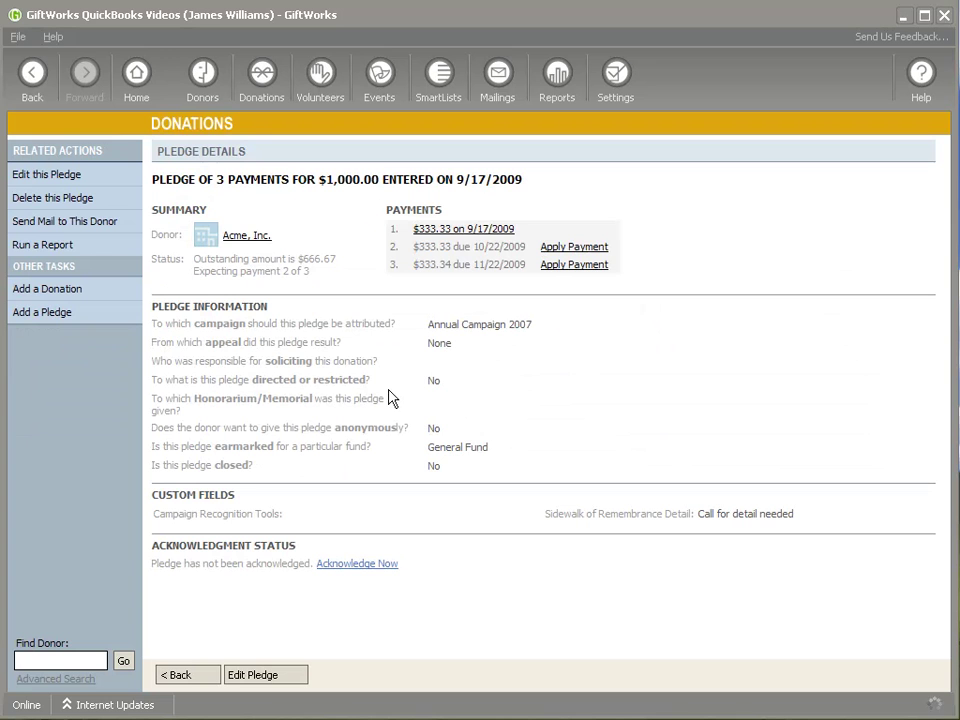
click(472, 229)
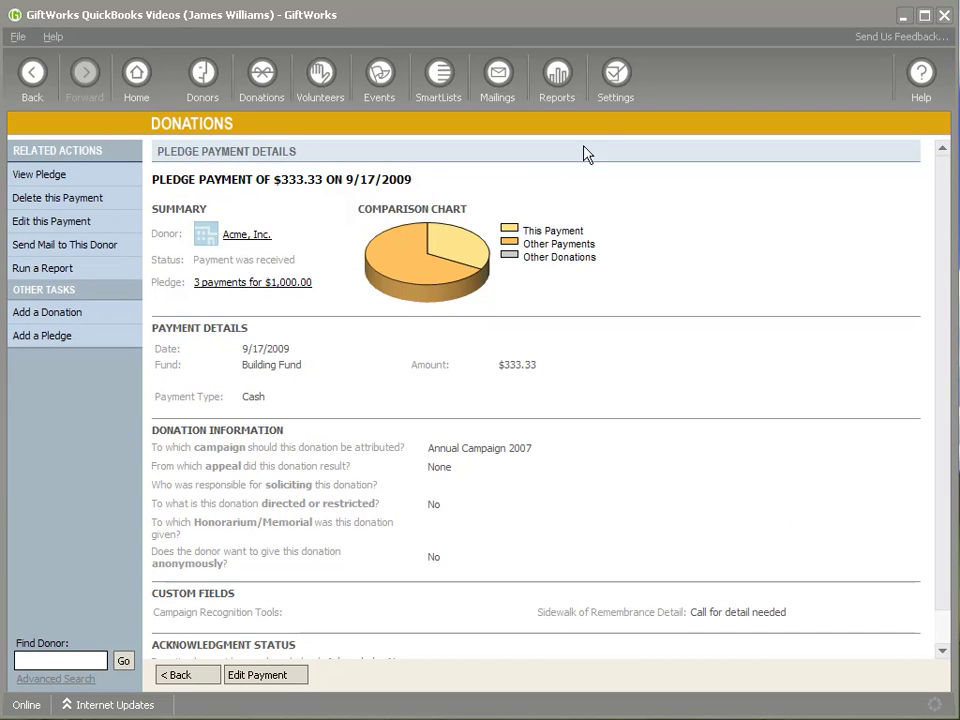
click(613, 95)
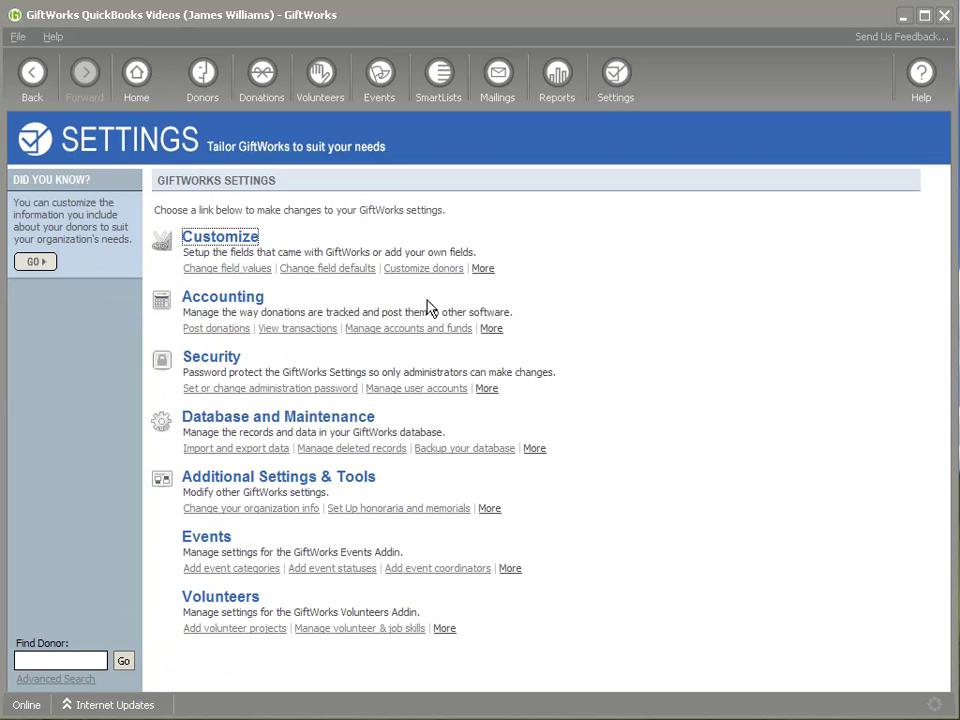
click(298, 330)
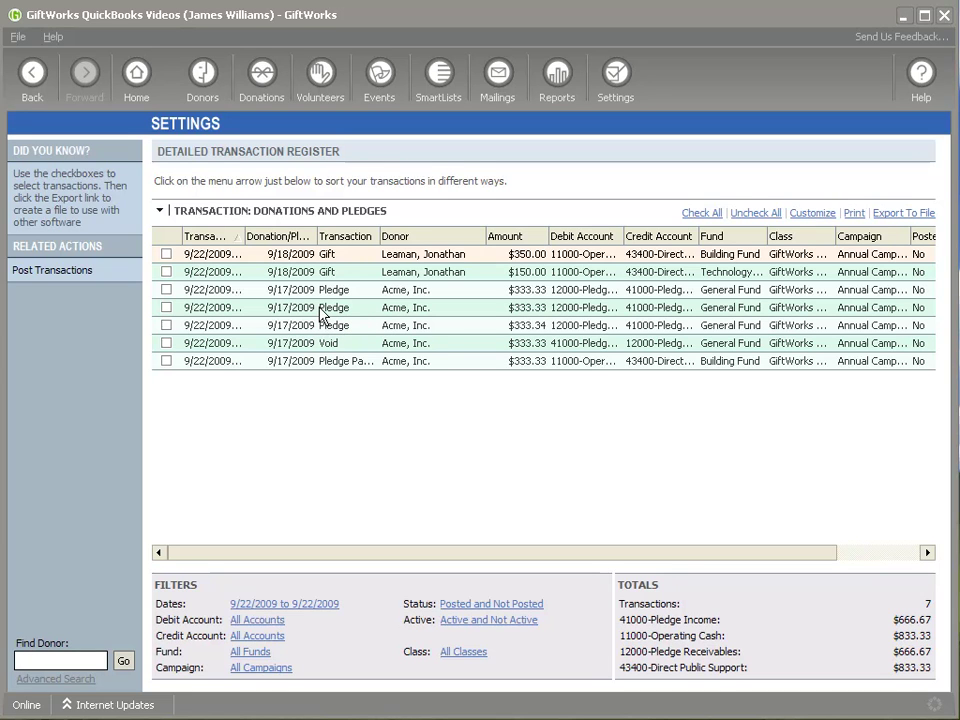
click(617, 100)
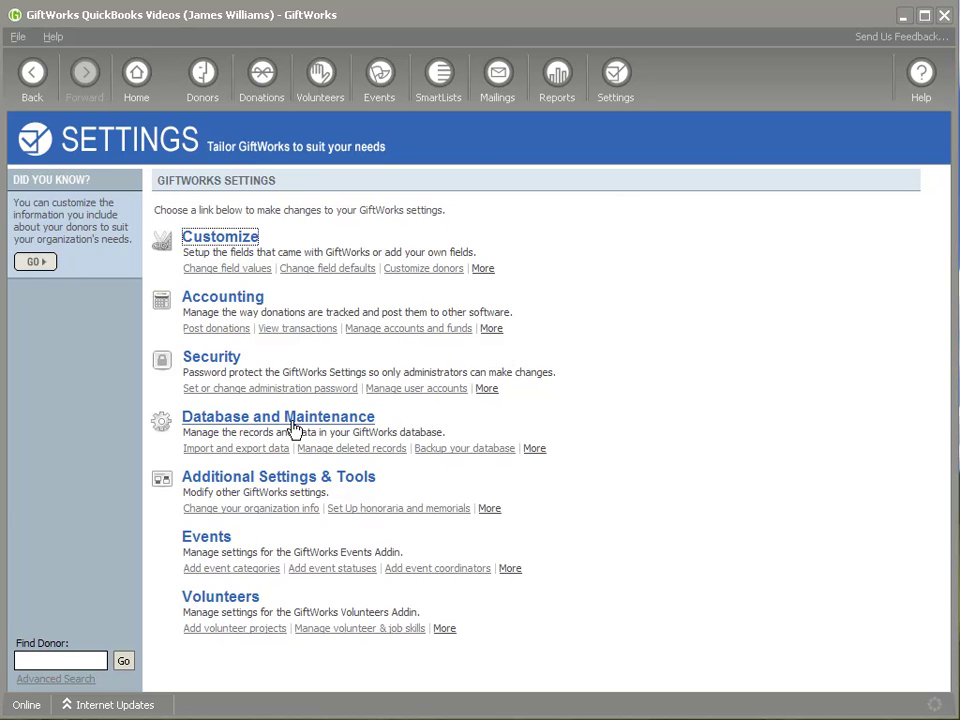
- Back up the database to GiftWorks Videos.gbf, overwriting the existing backup file
click(437, 449)
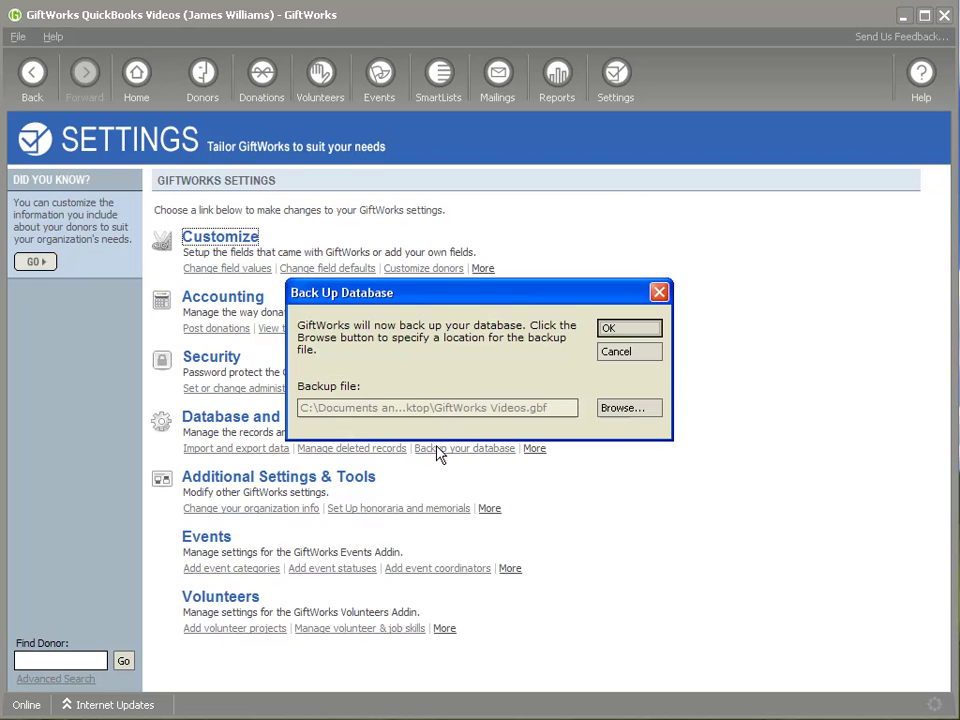
click(614, 332)
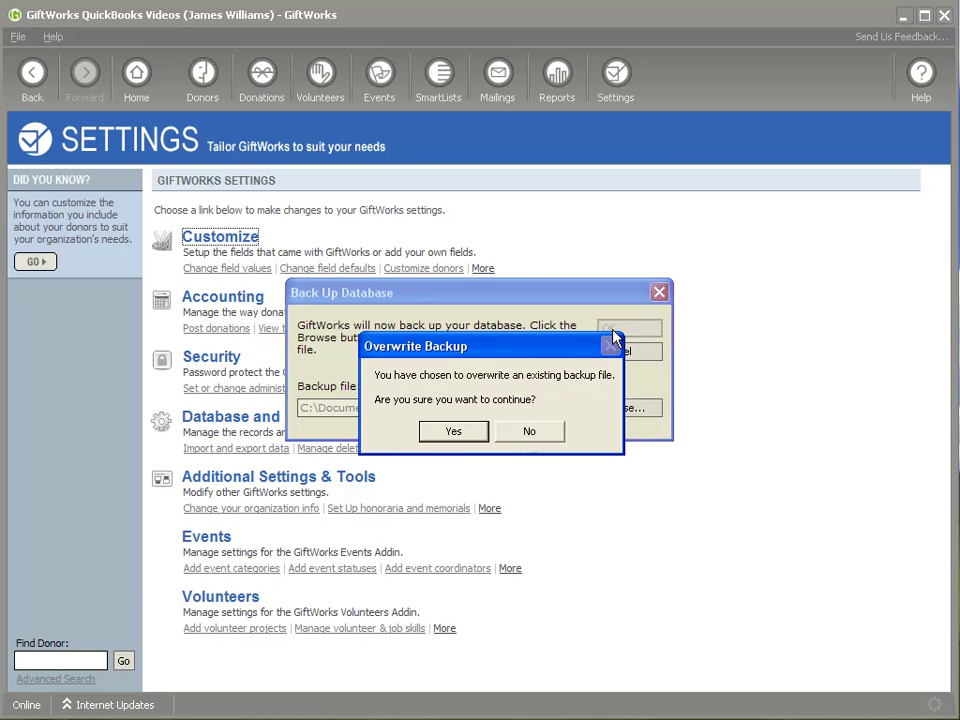
click(454, 432)
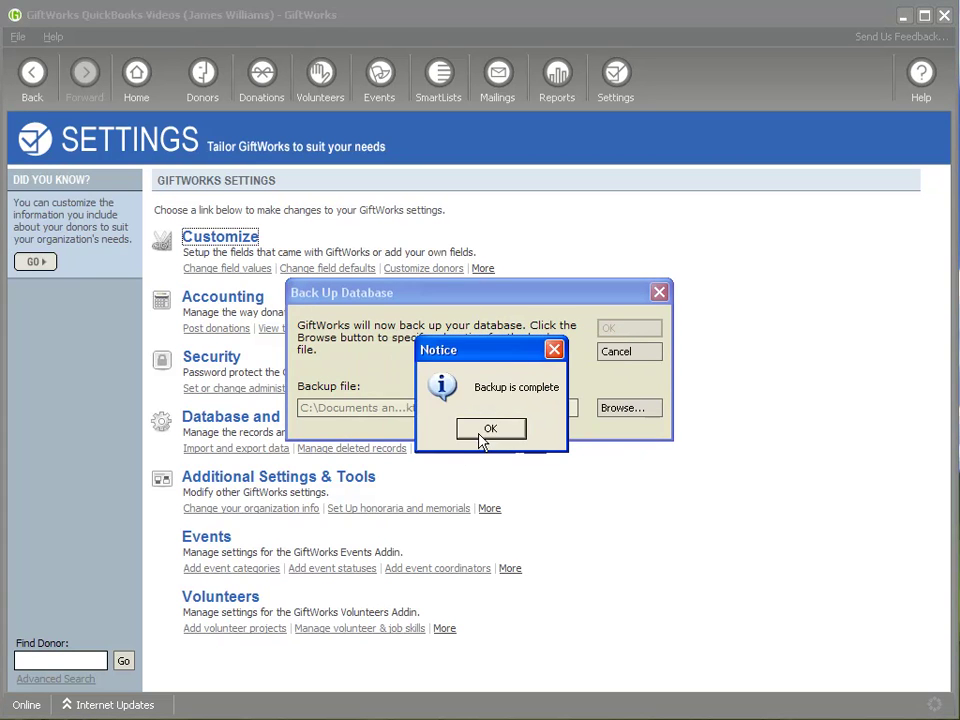
click(488, 429)
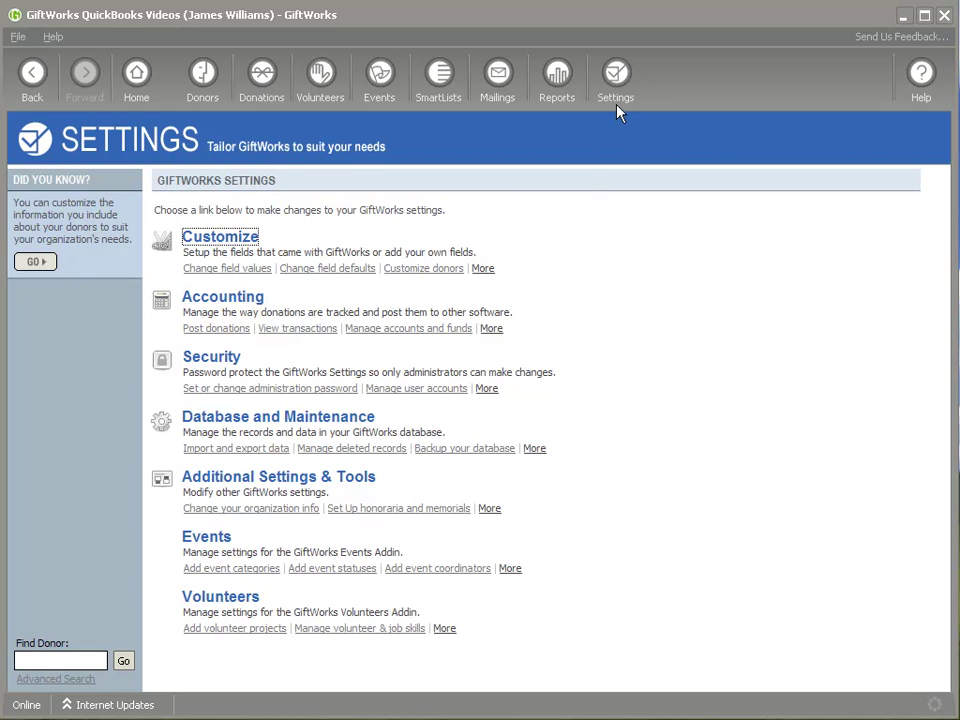
- Open Post Transactions to QuickBooks or File and select the latest 9/17/2009 previous post
click(222, 303)
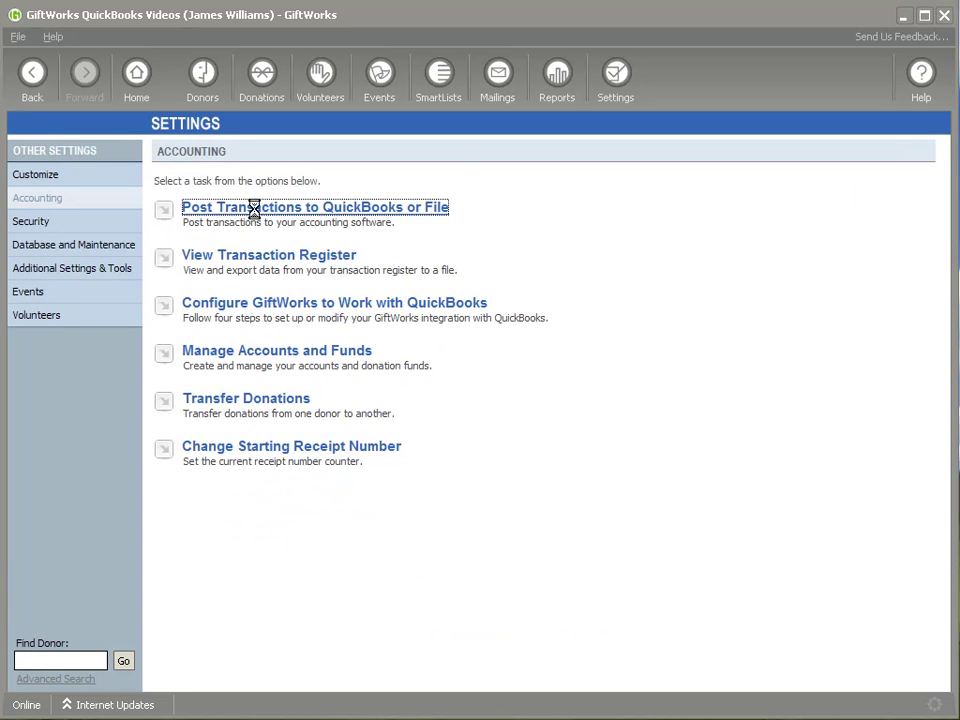
click(258, 214)
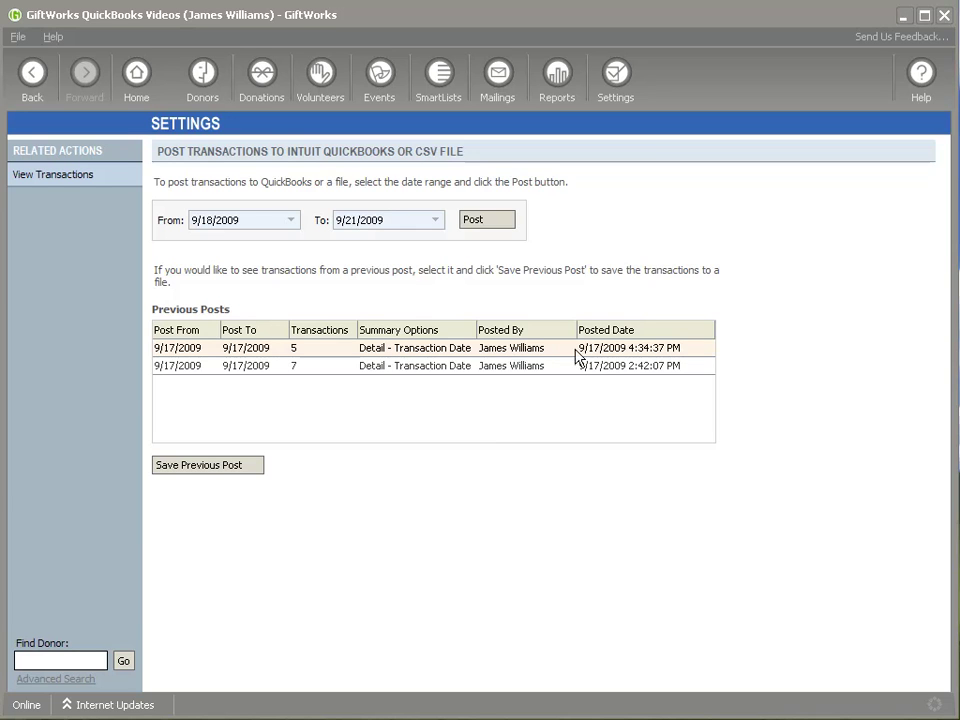
click(237, 350)
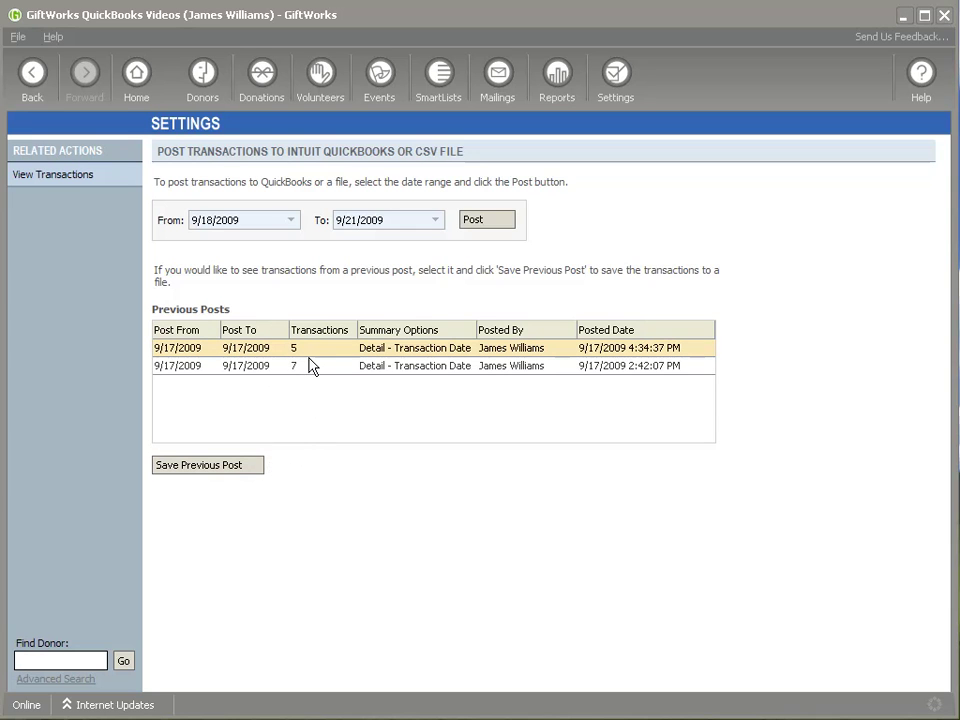
- Set the posting range From and To dates to 9/22/2009 and start the post
click(292, 221)
click(247, 311)
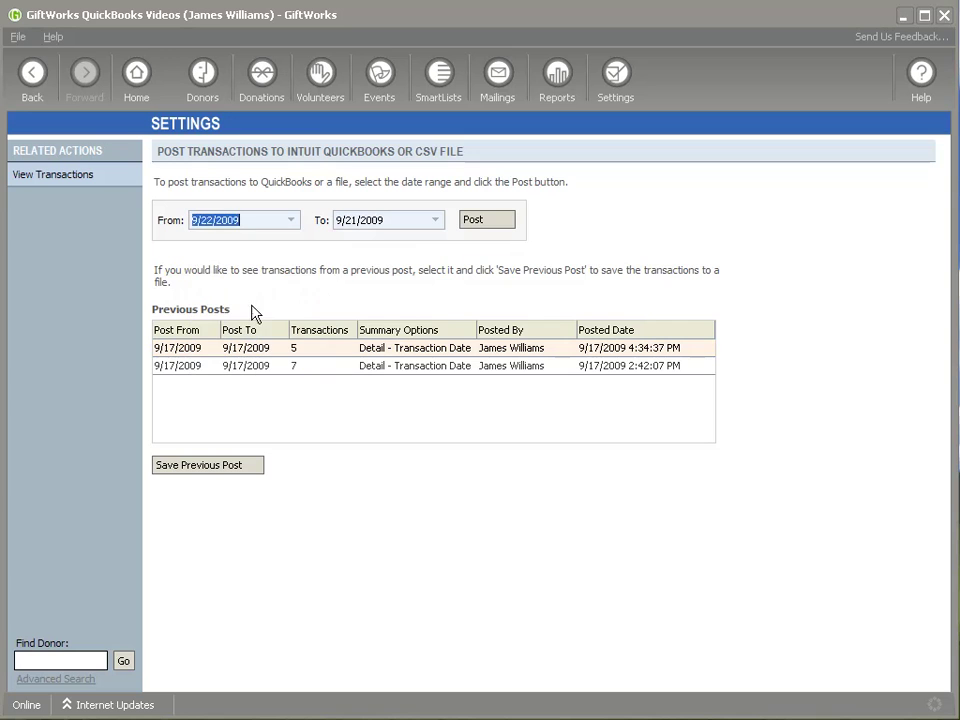
click(436, 220)
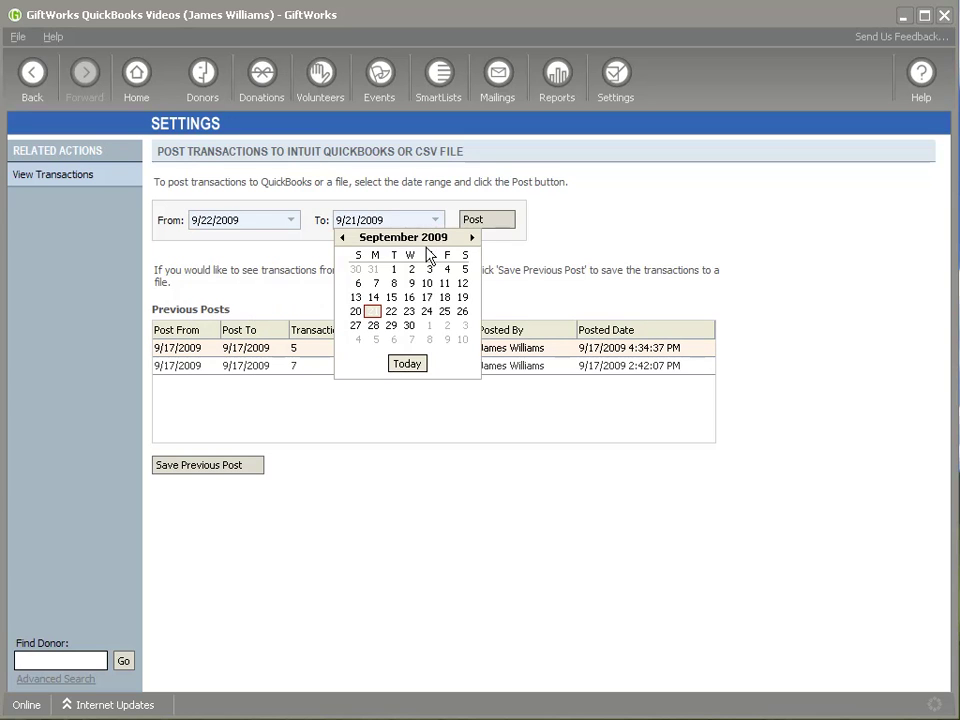
click(373, 313)
click(436, 220)
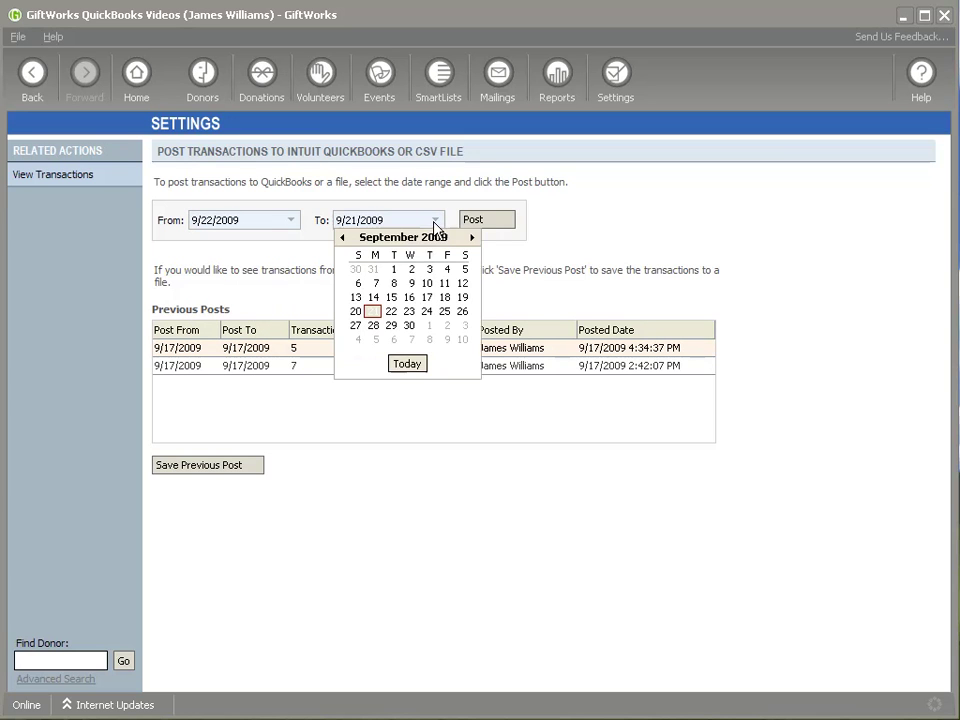
click(391, 312)
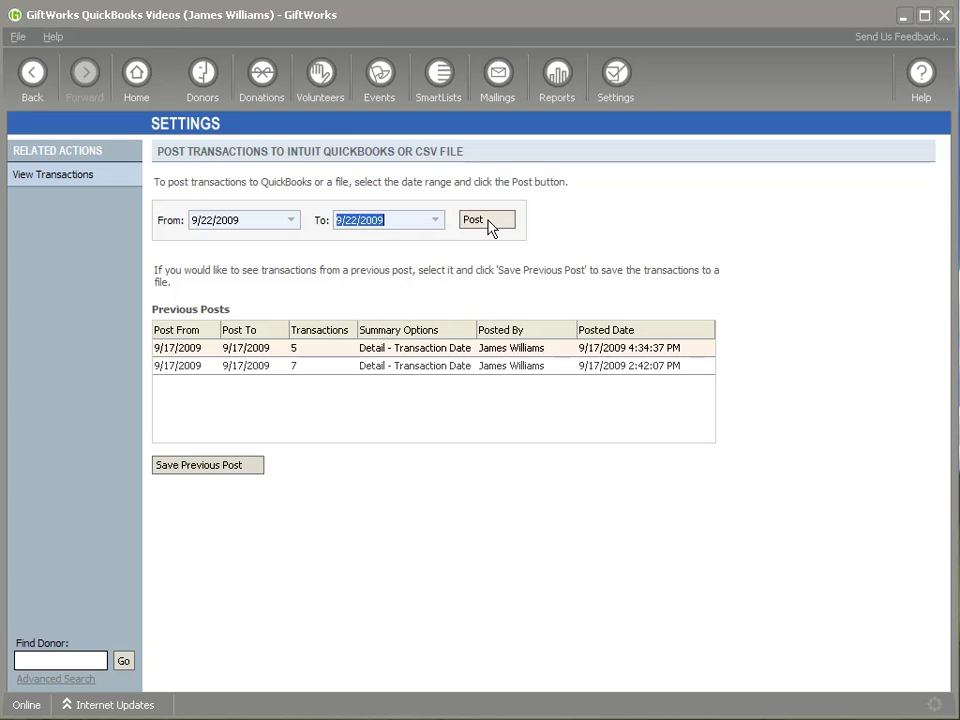
click(488, 224)
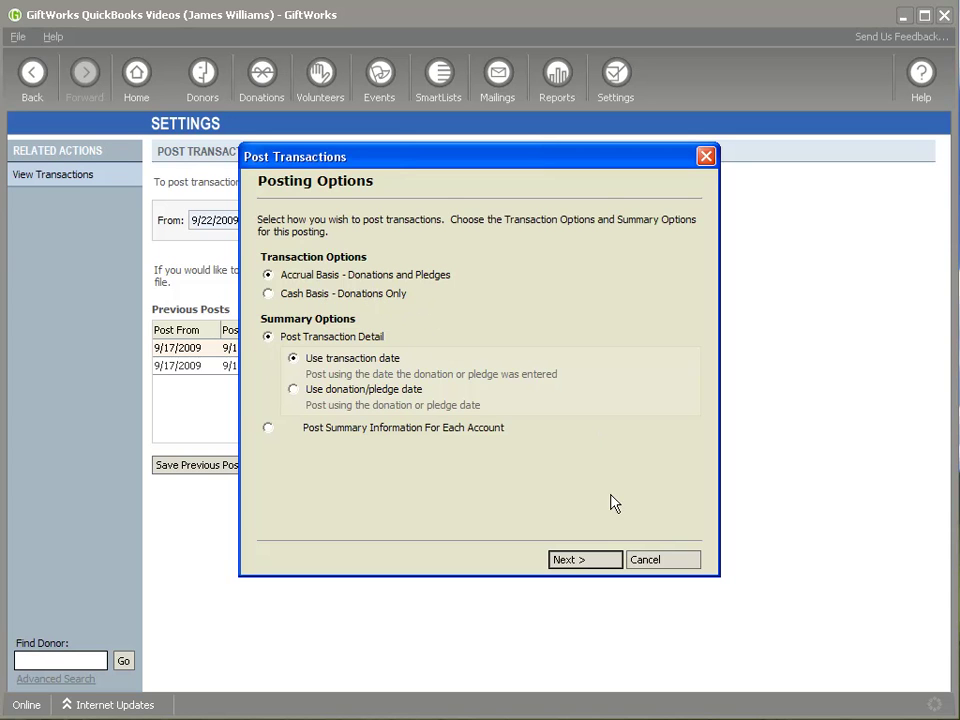
click(586, 562)
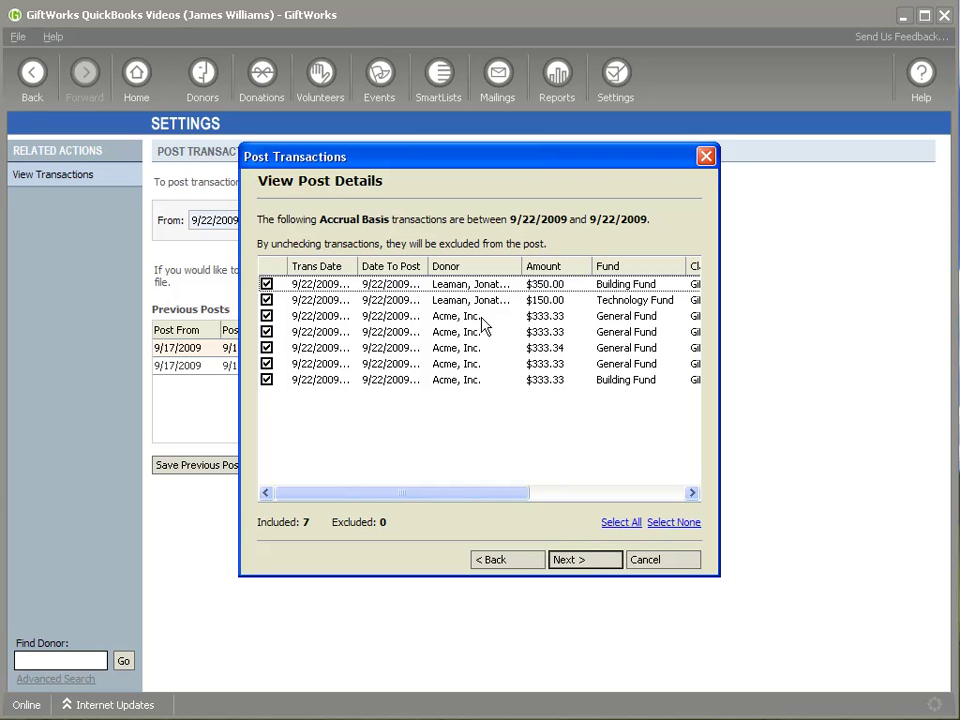
drag(470, 500, 608, 499)
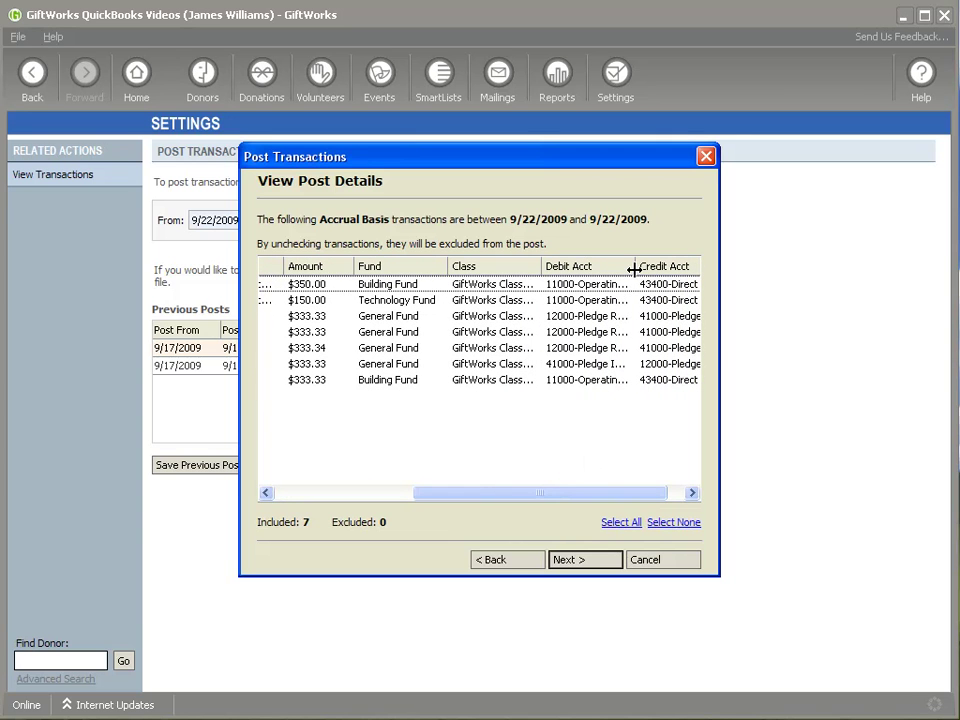
drag(632, 268, 668, 268)
drag(530, 493, 386, 504)
click(508, 560)
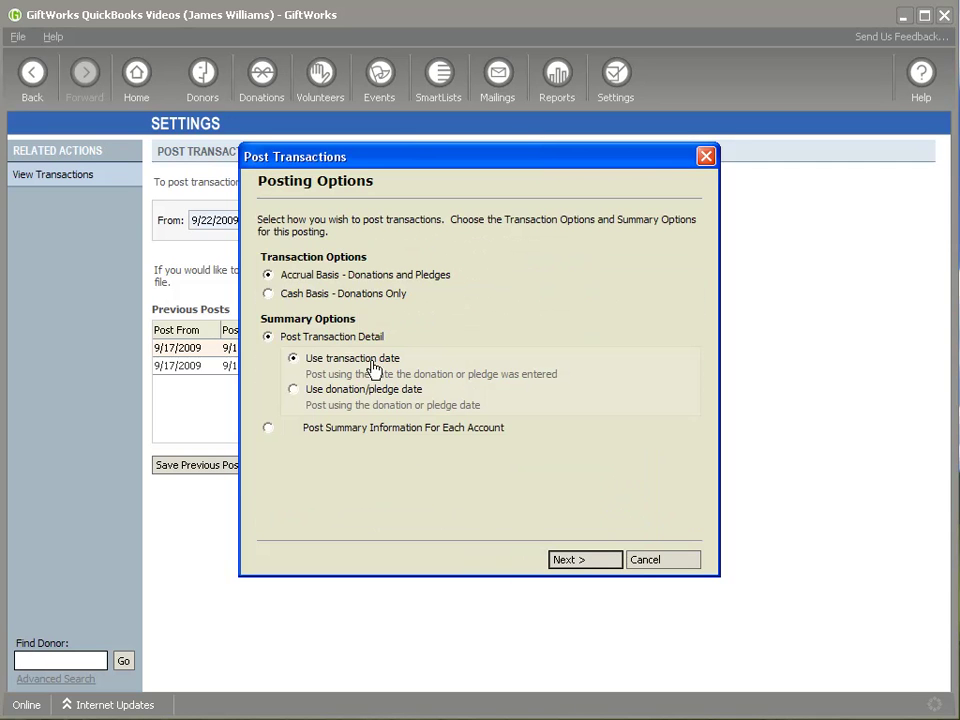
click(272, 296)
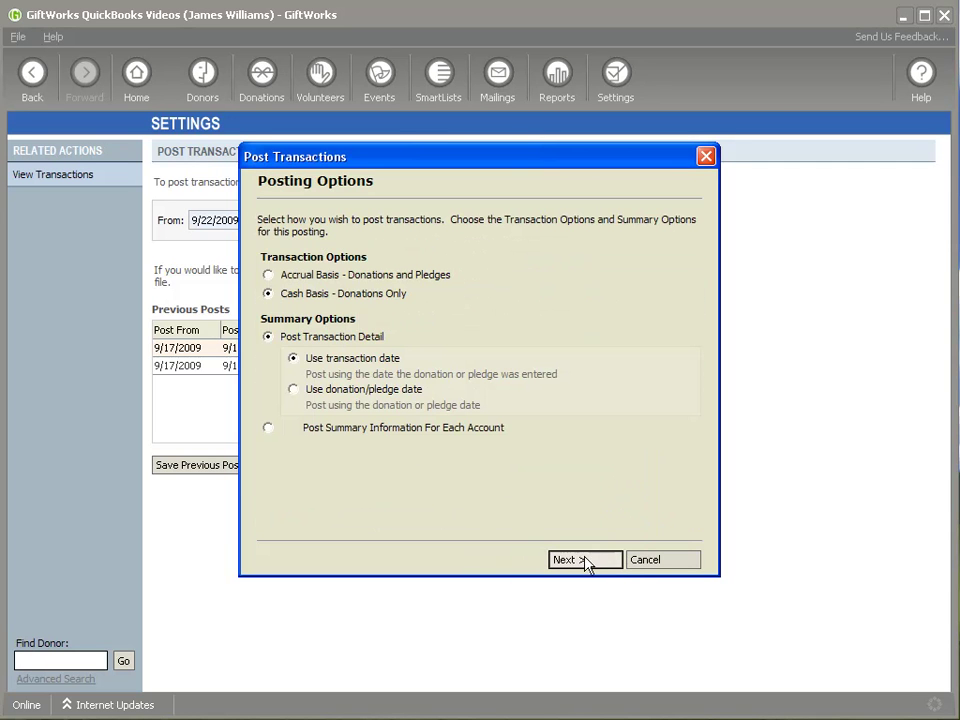
click(588, 561)
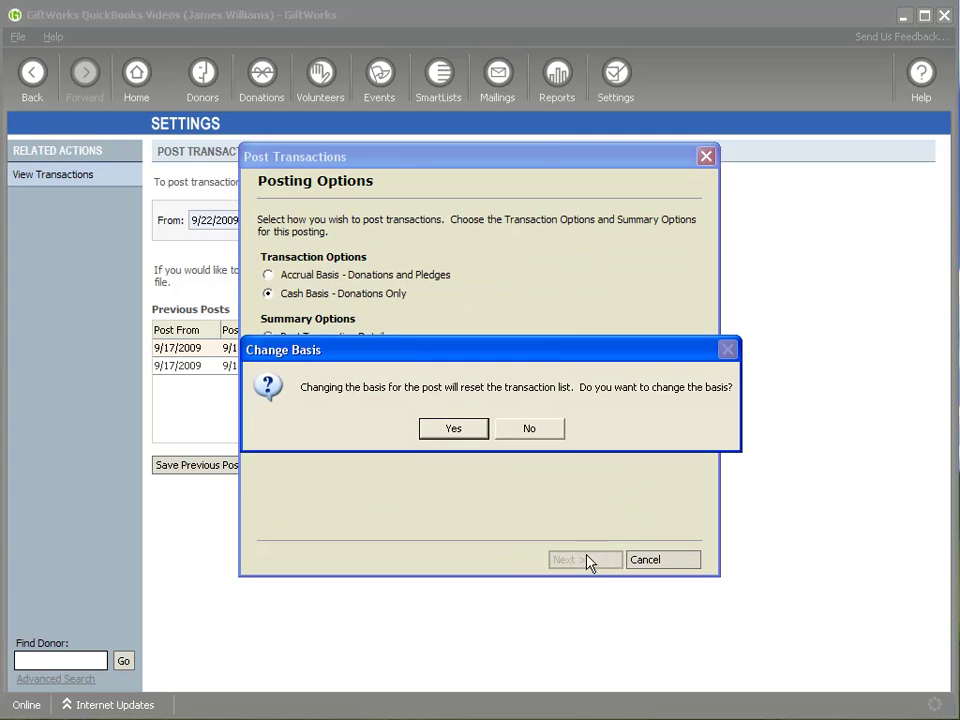
click(461, 437)
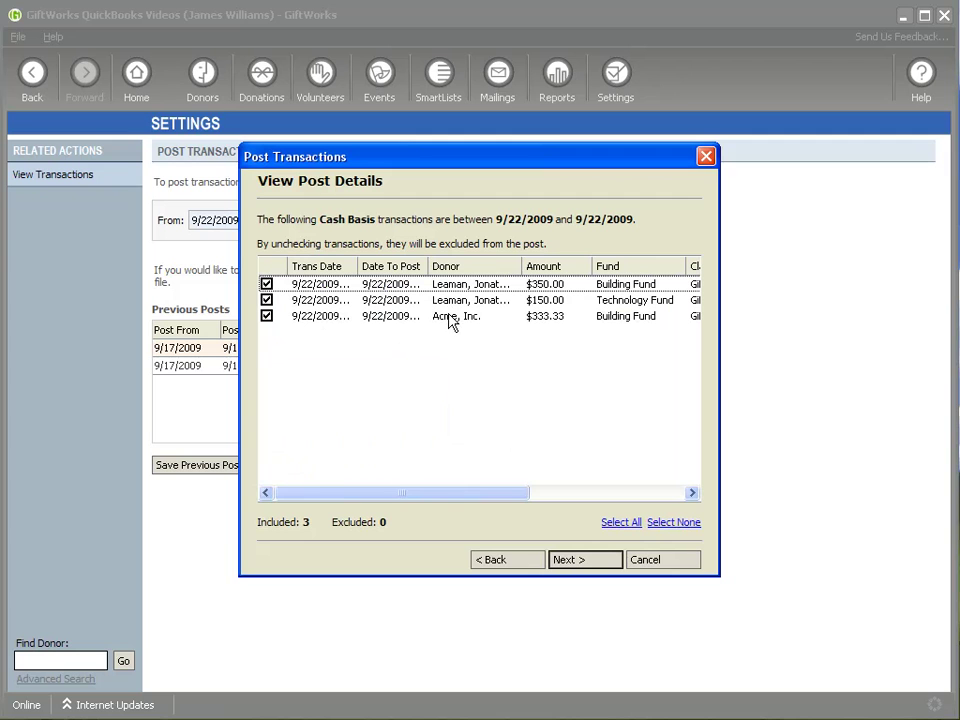
click(500, 560)
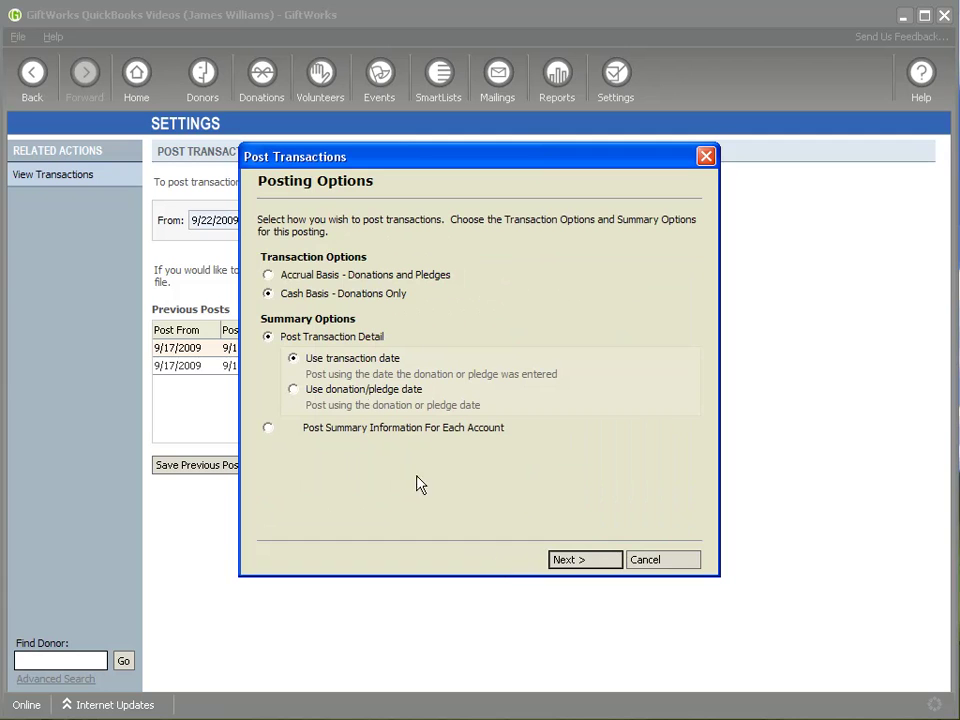
click(268, 275)
- Compare the summary options, ending on Post Summary Information For Each Account
click(267, 428)
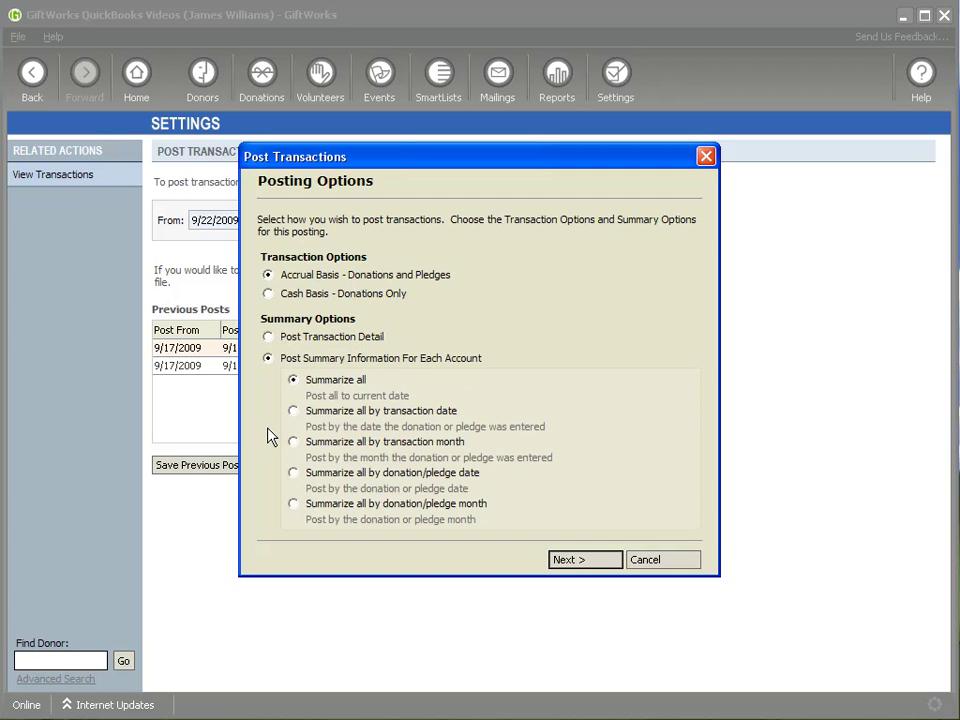
click(268, 338)
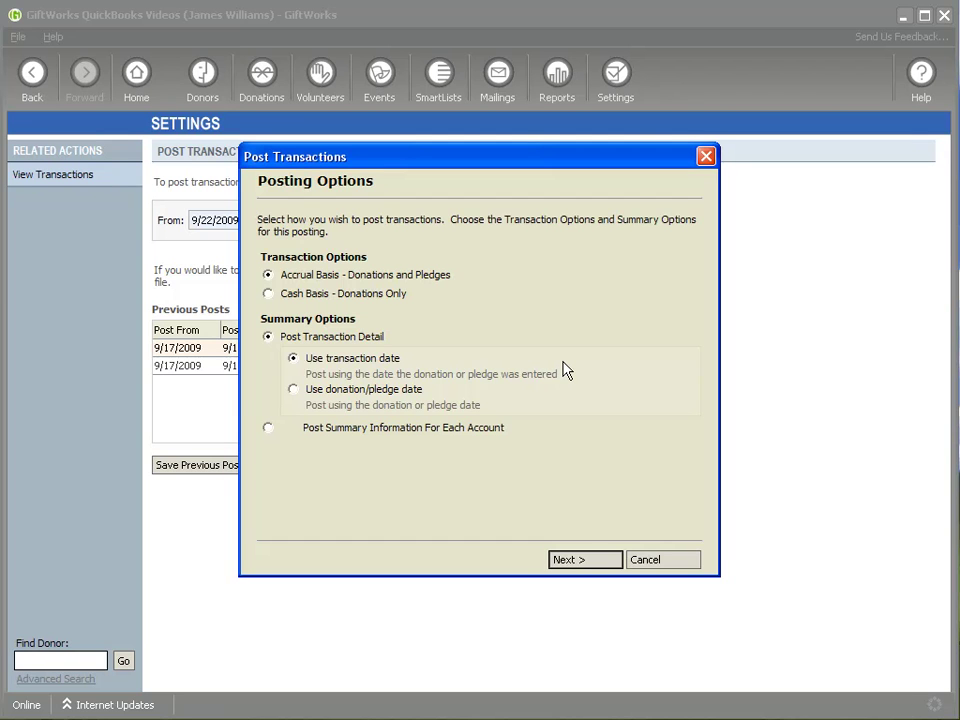
click(268, 430)
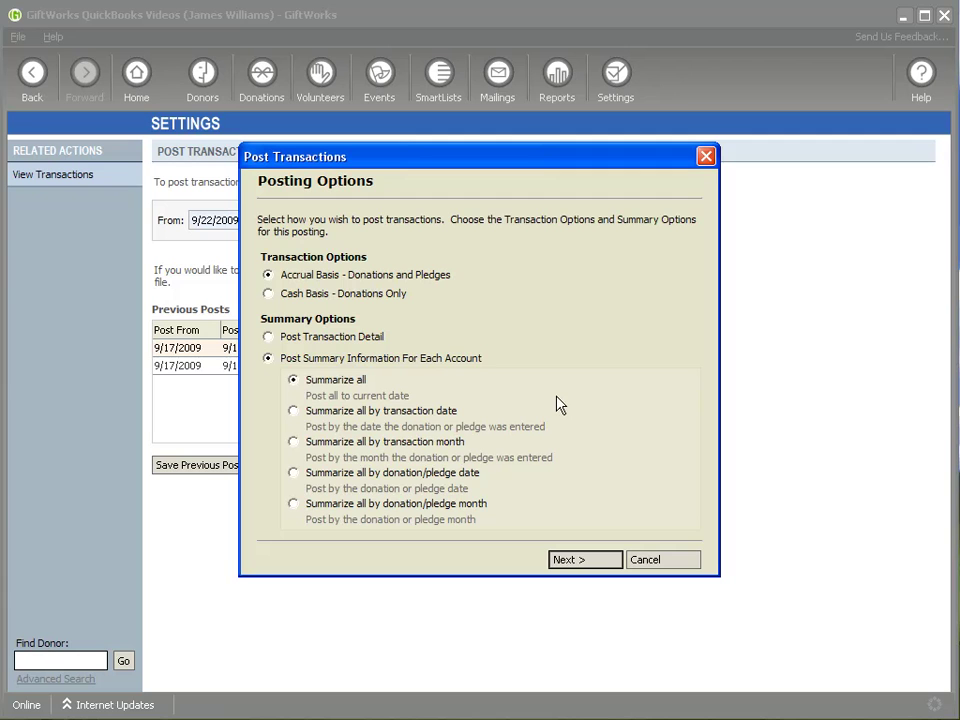
- Return the summary option to Post Transaction Detail, keeping Use transaction date on Accrual Basis
click(268, 337)
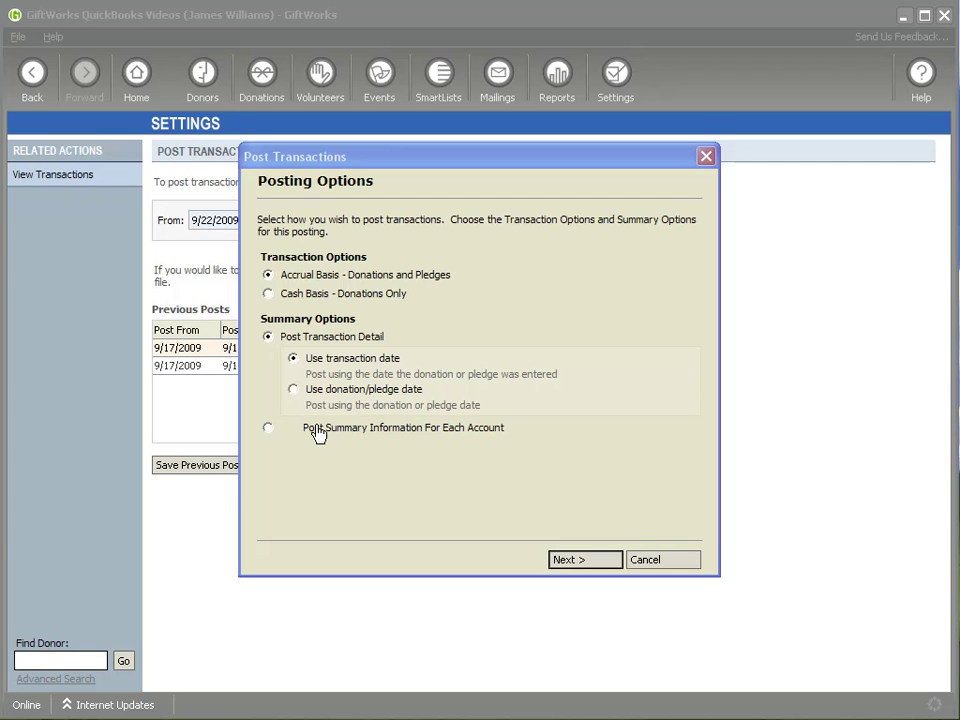
click(268, 429)
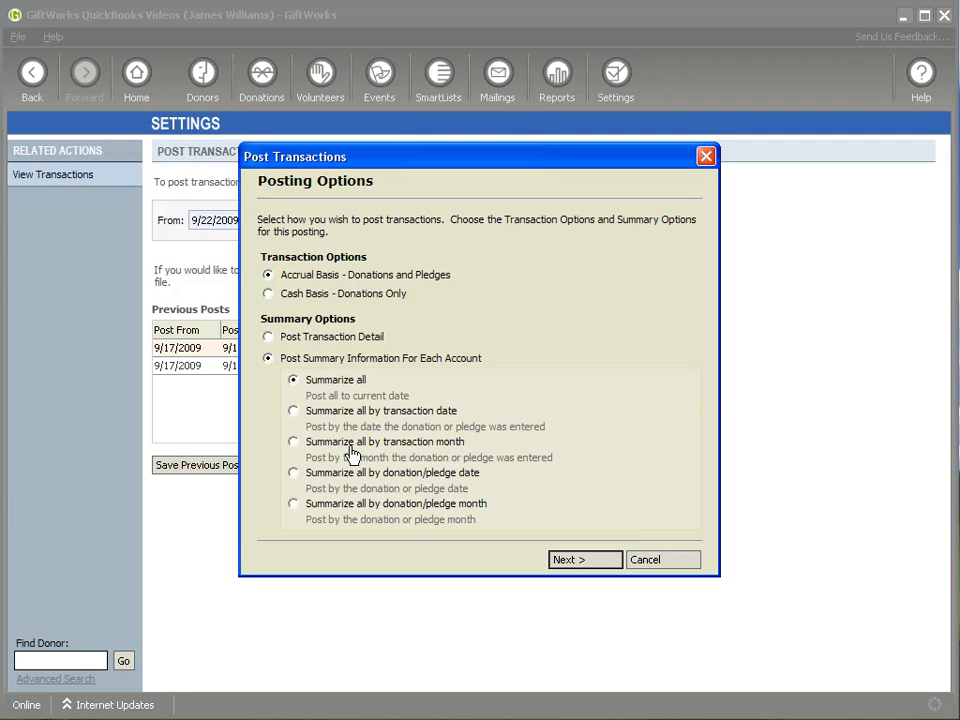
click(268, 337)
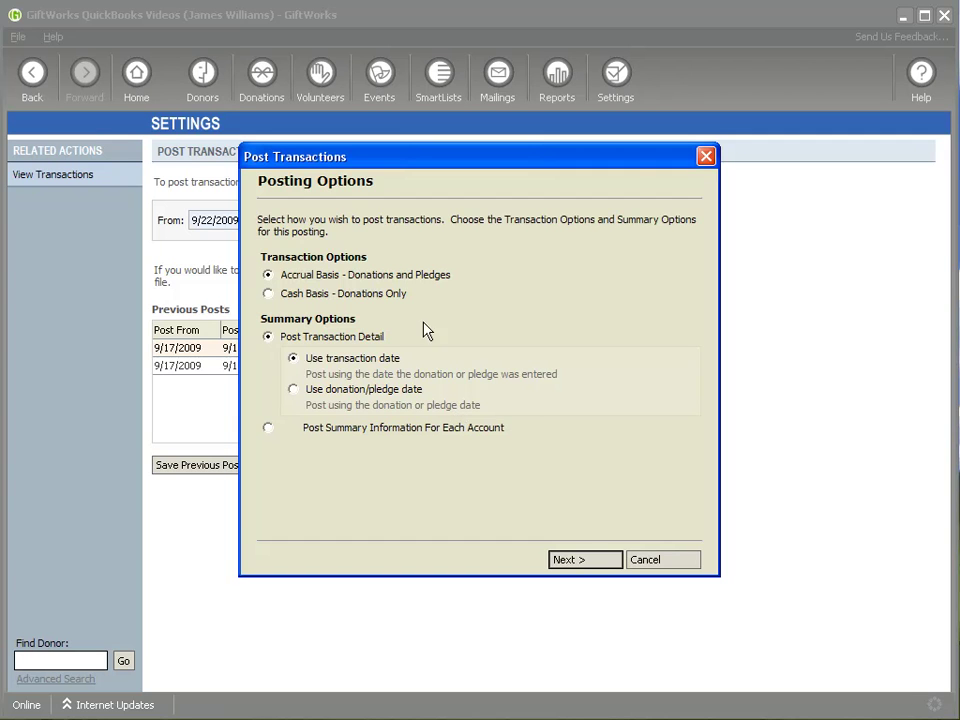
- Confirm the basis change, review the seven 9/22/2009 transactions, and advance to format selection
click(568, 563)
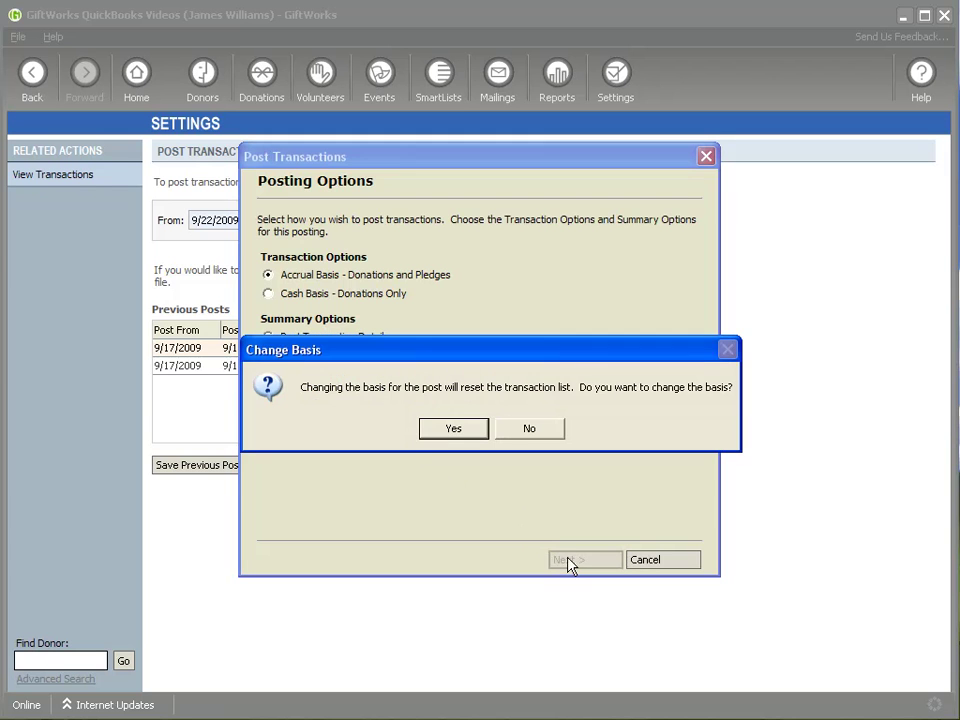
click(454, 429)
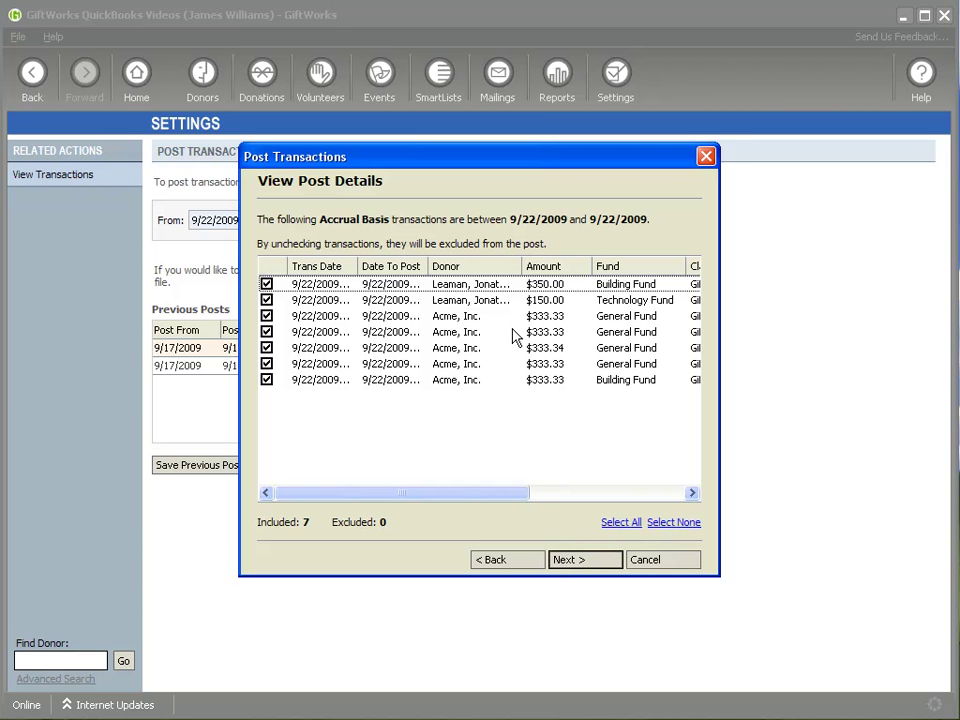
drag(480, 492, 613, 493)
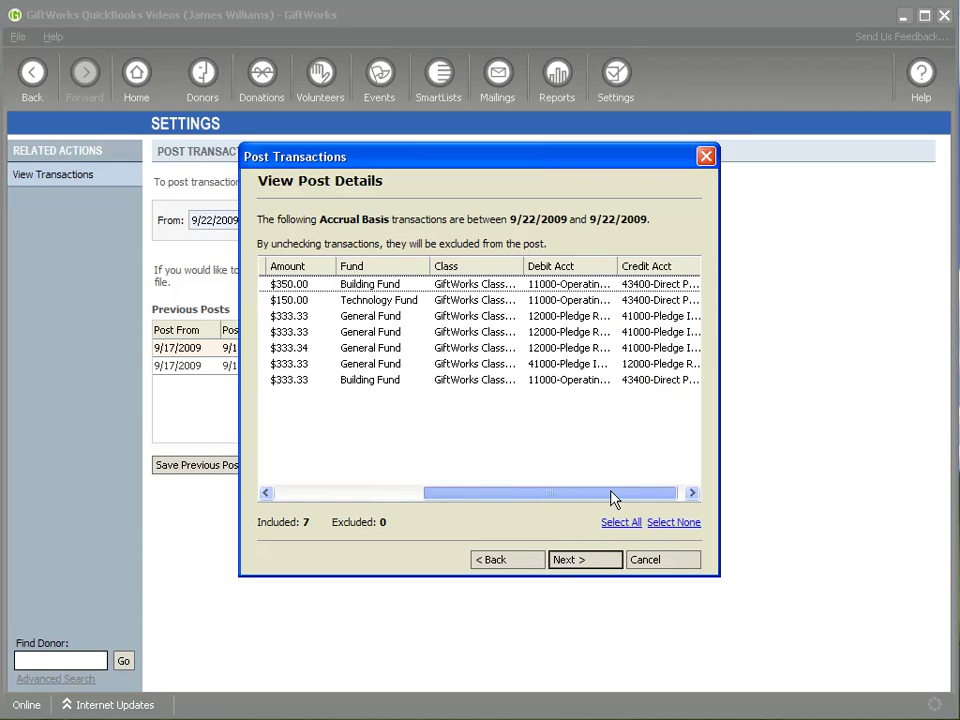
drag(531, 495, 388, 489)
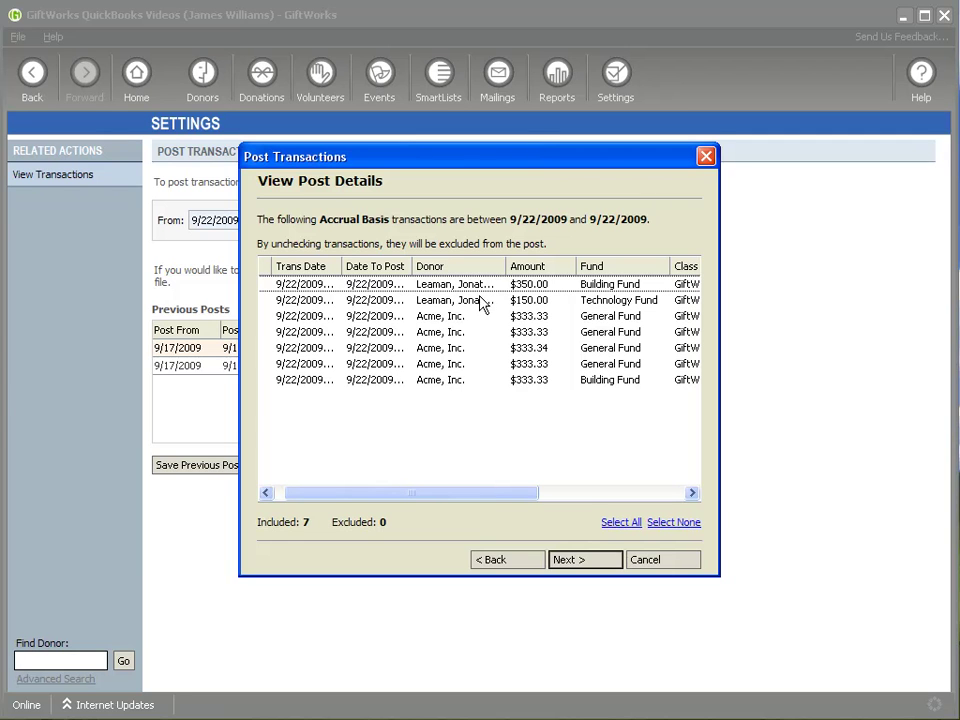
click(590, 564)
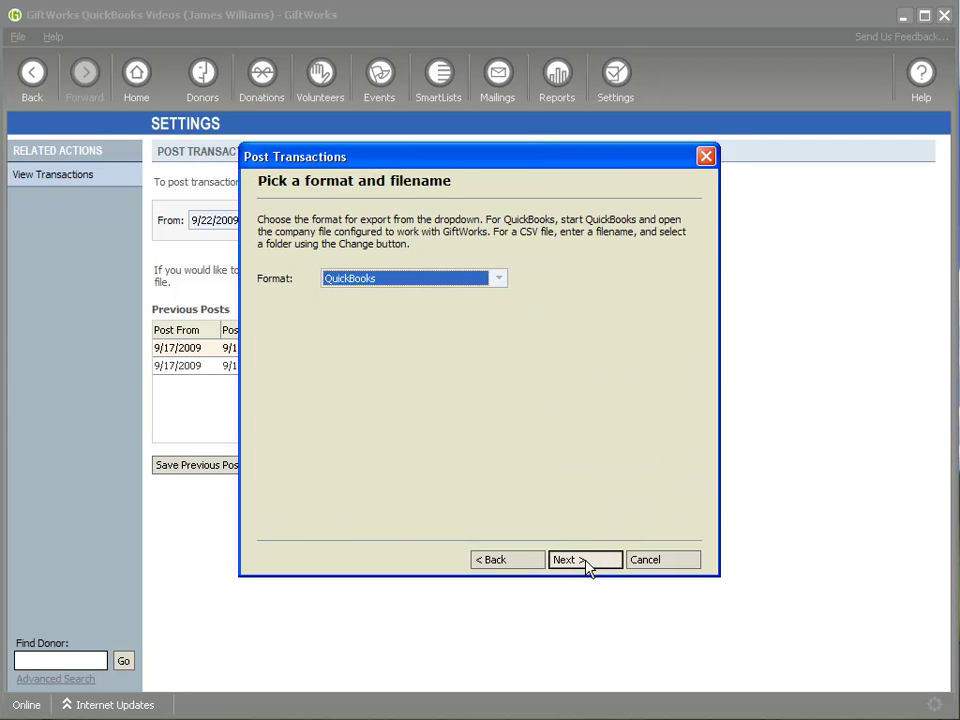
- Post the seven 9/22/2009 transactions in QuickBooks format and acknowledge the posting confirmation
click(499, 281)
click(499, 284)
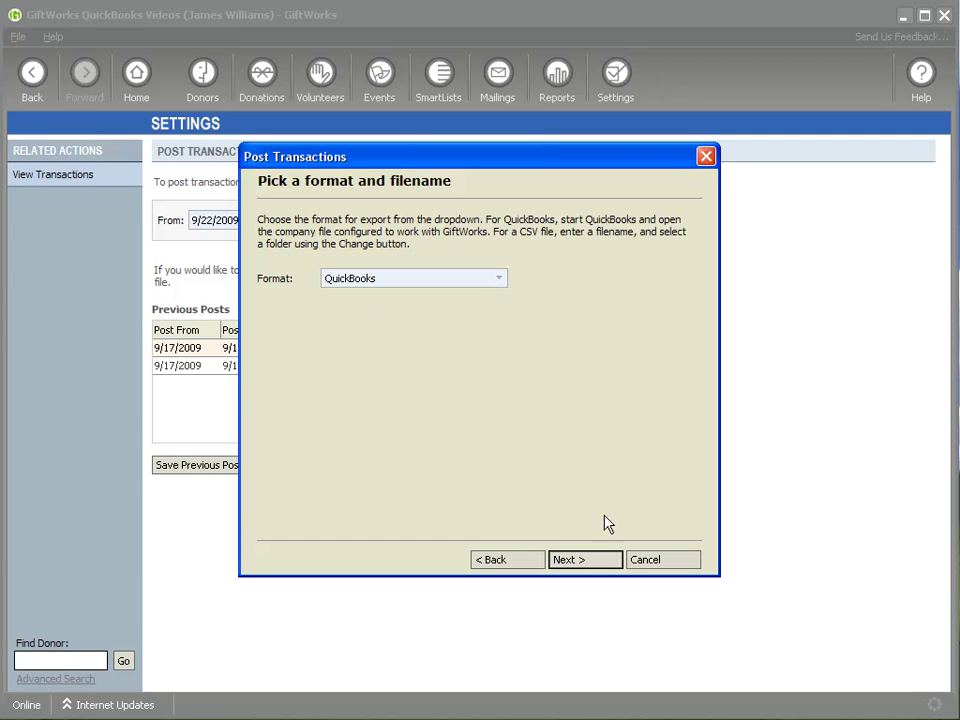
click(588, 562)
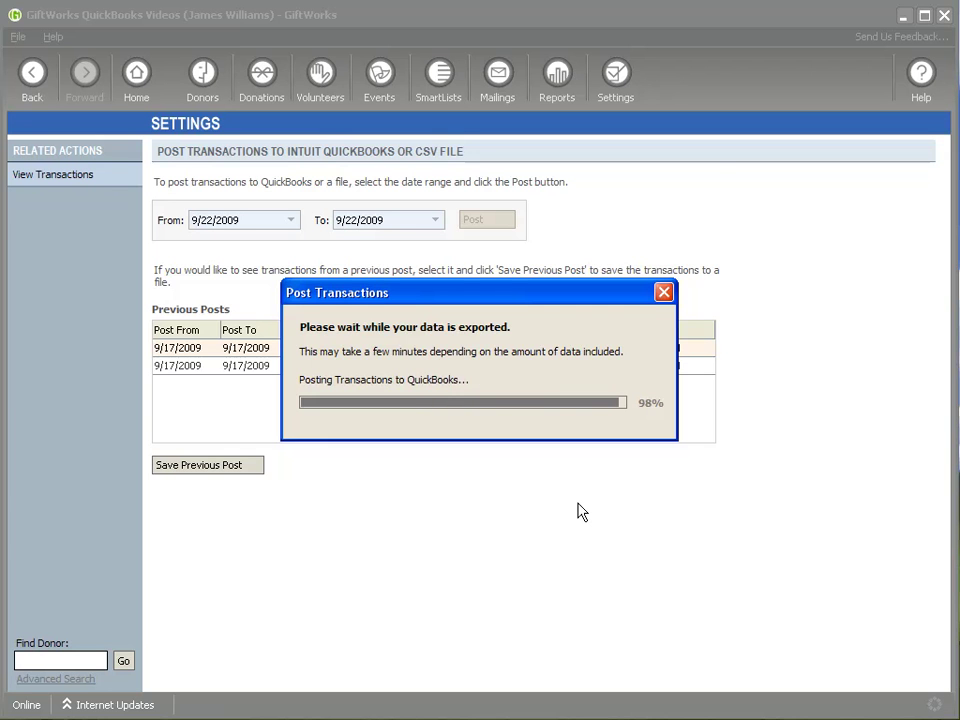
click(654, 521)
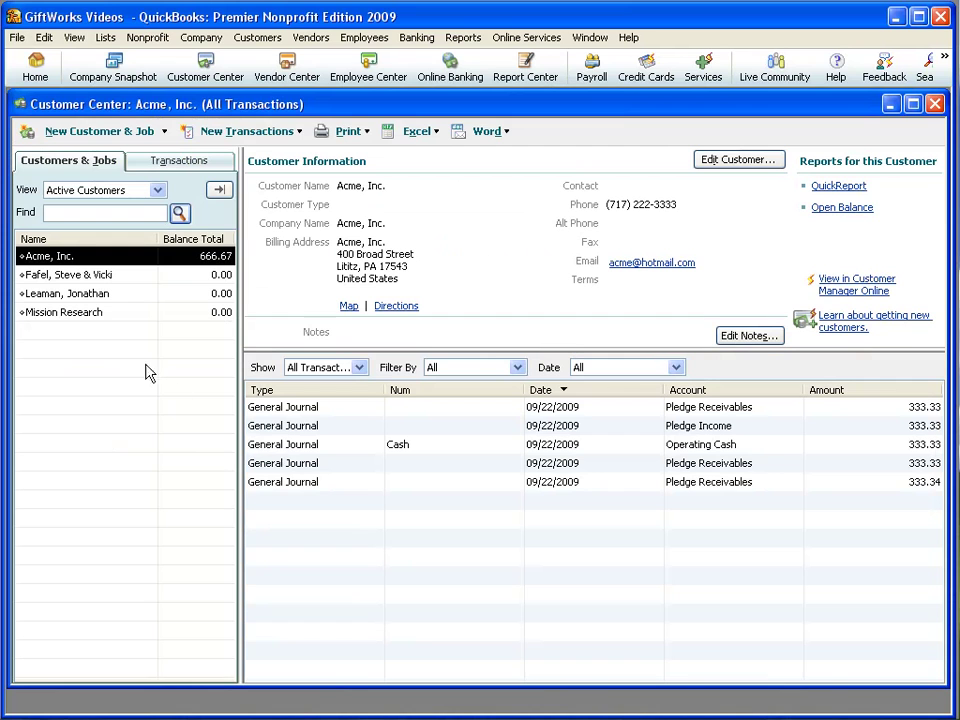
- Review the individual donor's posted General Journal entry, turning off the auto-numbering notice
click(60, 293)
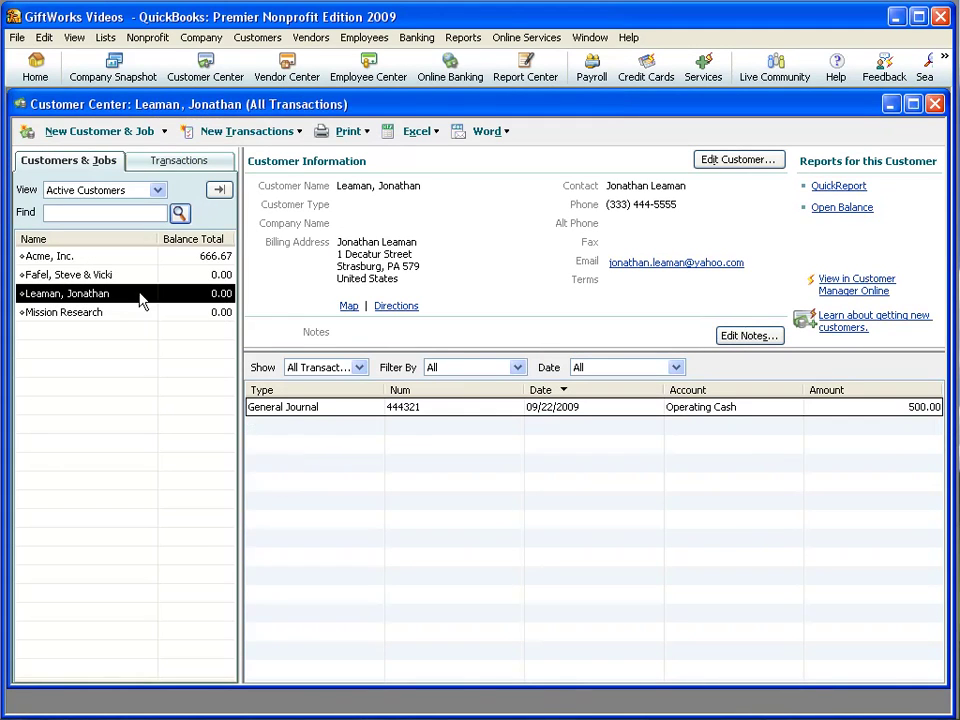
double_click(416, 410)
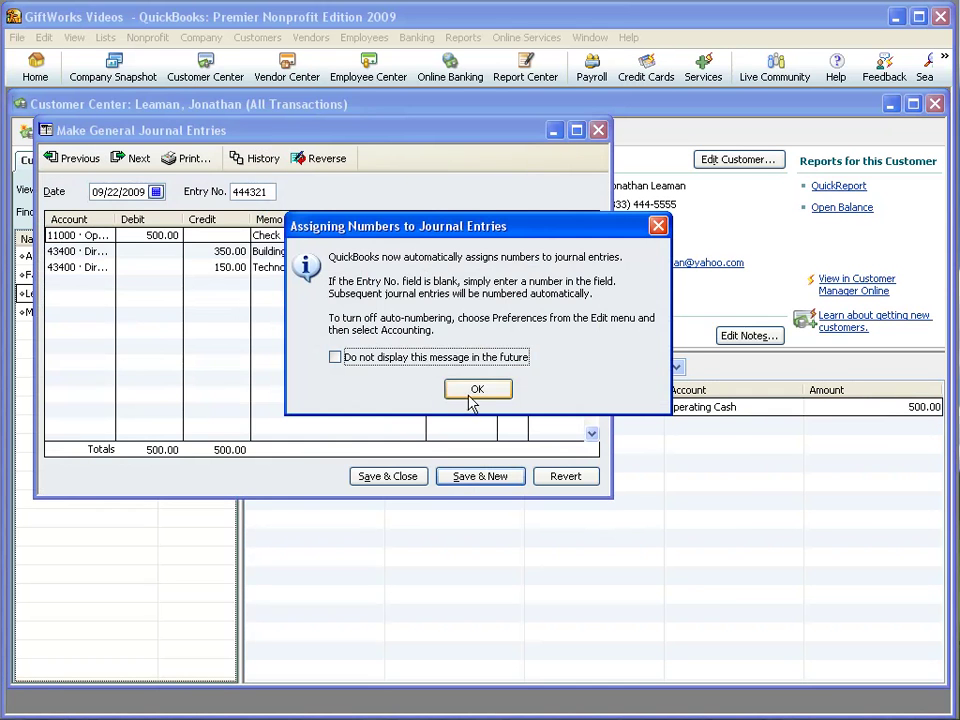
click(336, 357)
click(477, 389)
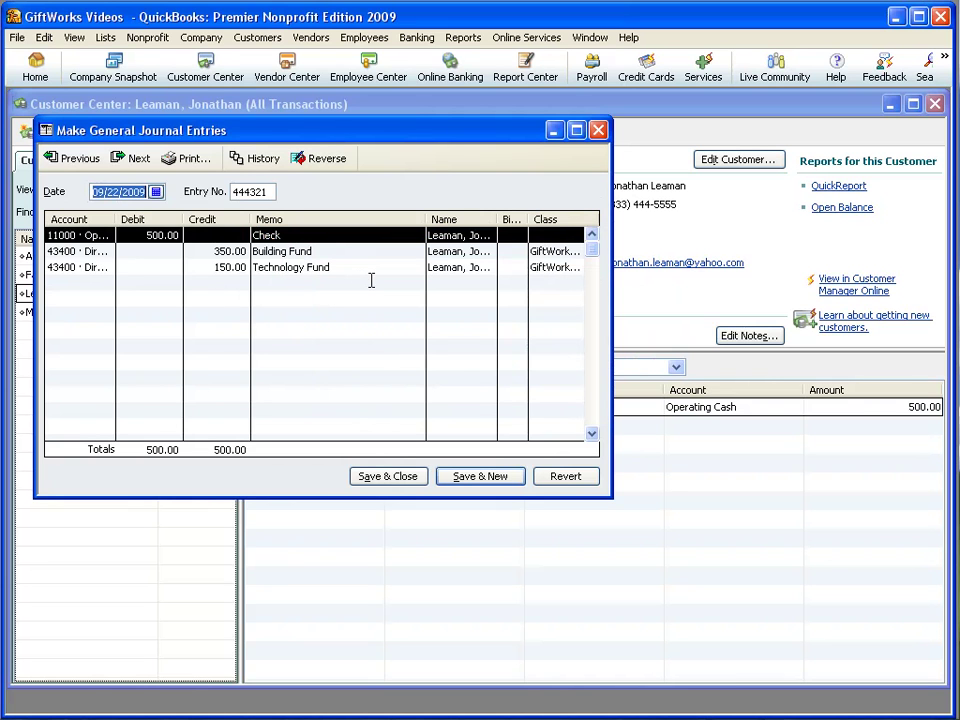
click(598, 130)
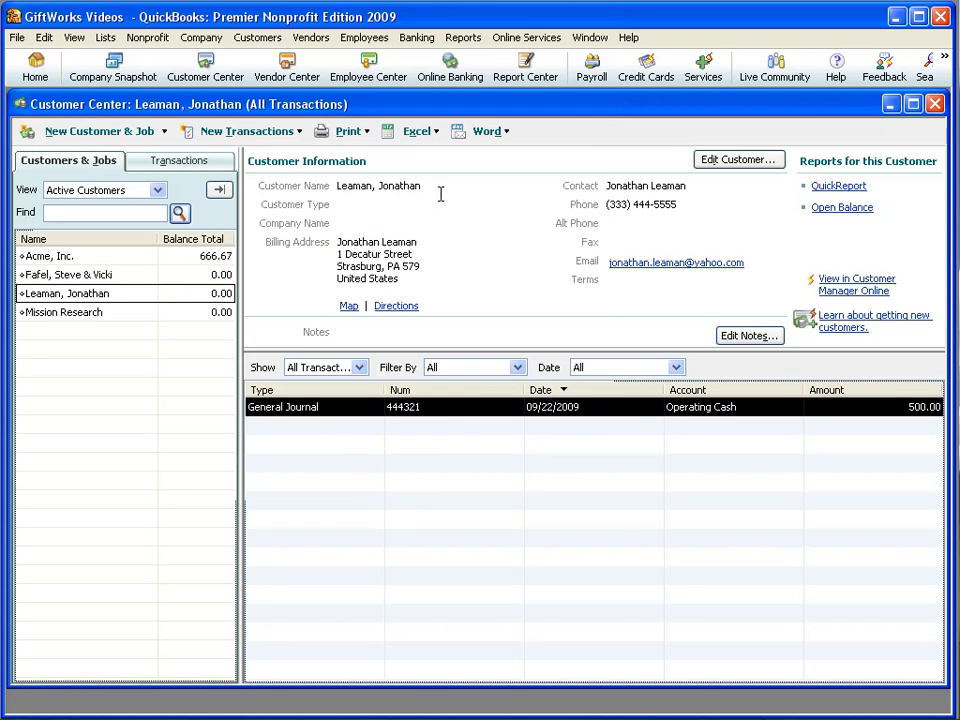
- Review Acme, Inc.'s Operating Cash journal entry of $333.33 credited to Building Fund
click(57, 260)
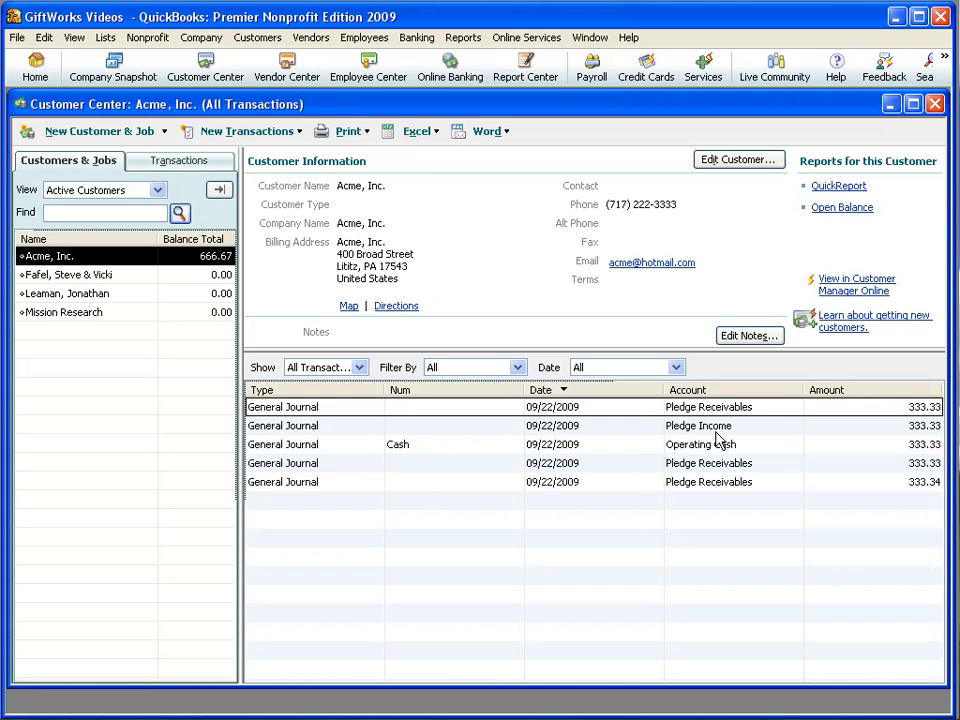
double_click(690, 446)
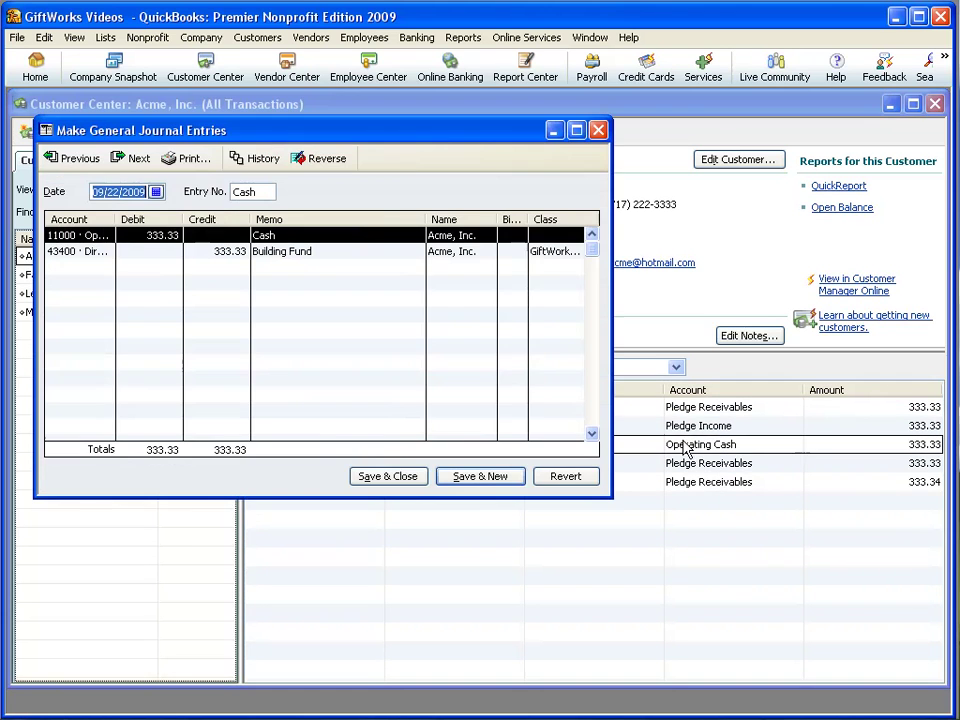
click(598, 130)
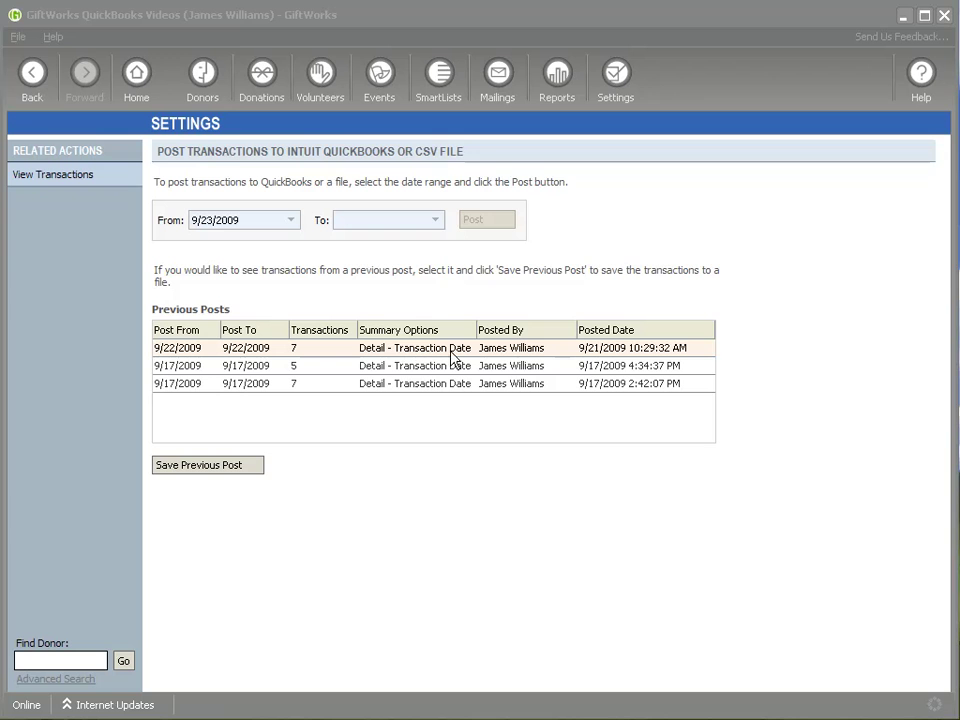
- Repost the 9/22/2009 post using Post Summary Information For Each Account, posting all 7 transactions
double_click(545, 352)
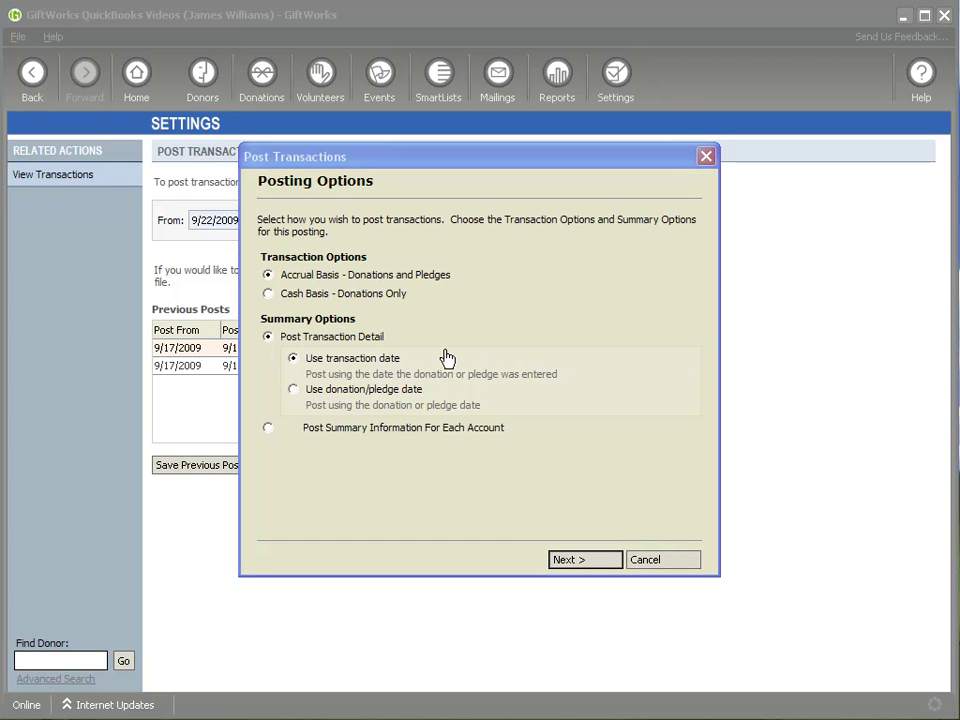
click(268, 430)
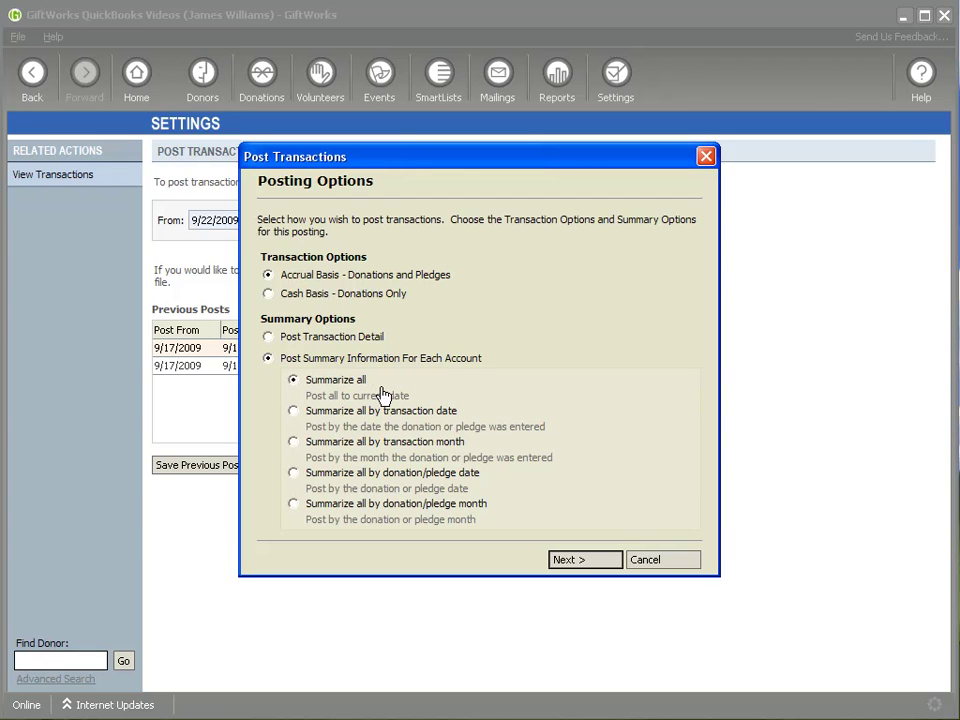
click(575, 560)
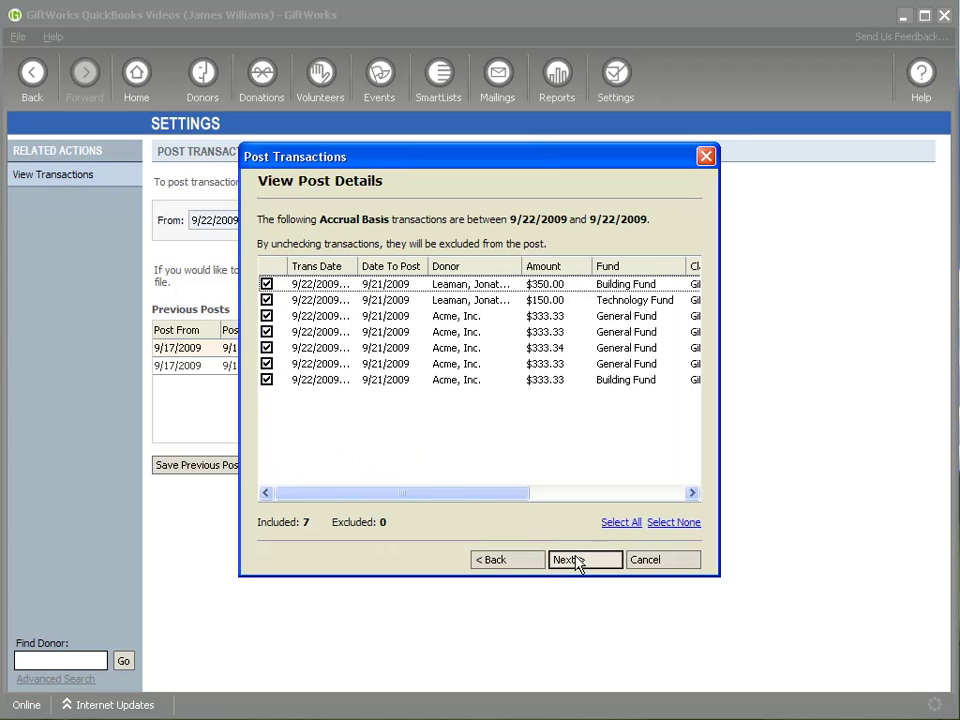
click(576, 560)
click(574, 561)
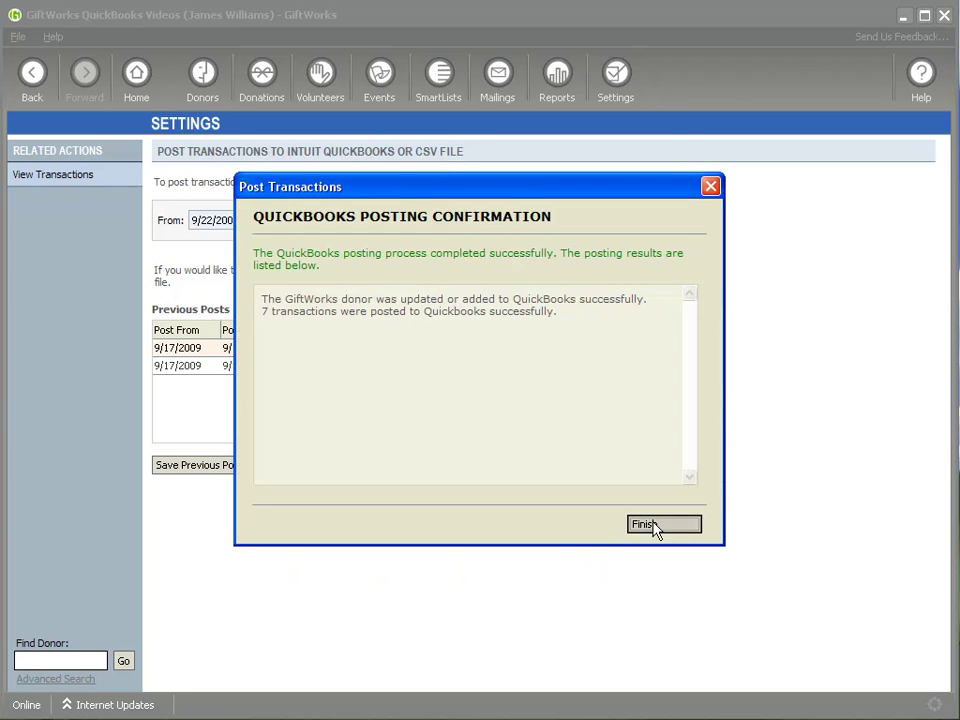
click(657, 527)
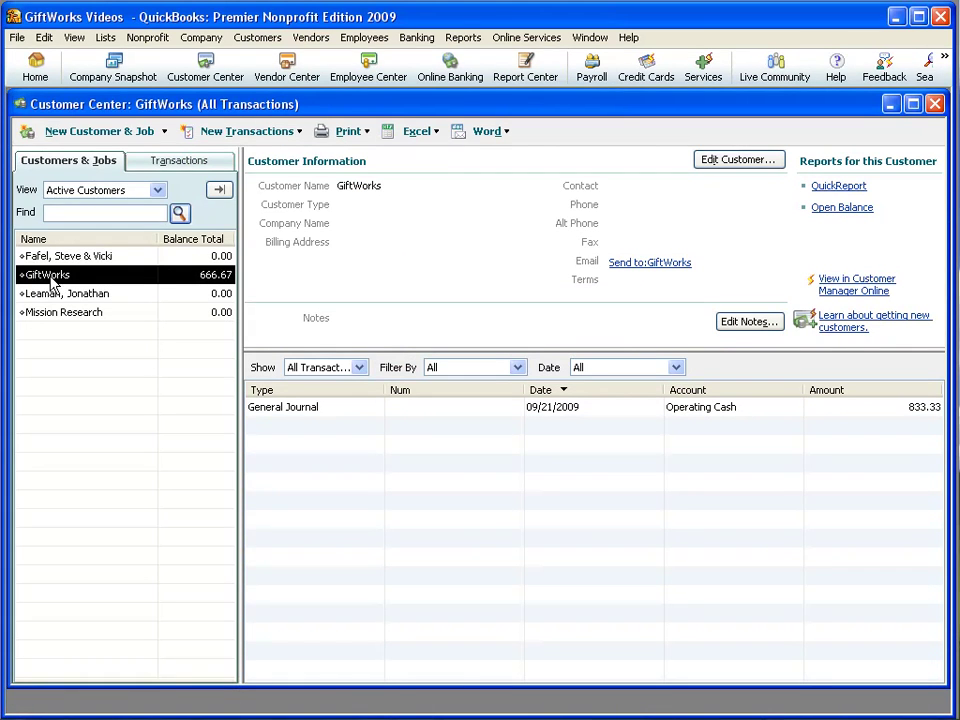
- Open the GiftWorks summary journal entry full size, checking Operating Cash 833.33 and Pledge Receivables 666.67
double_click(302, 413)
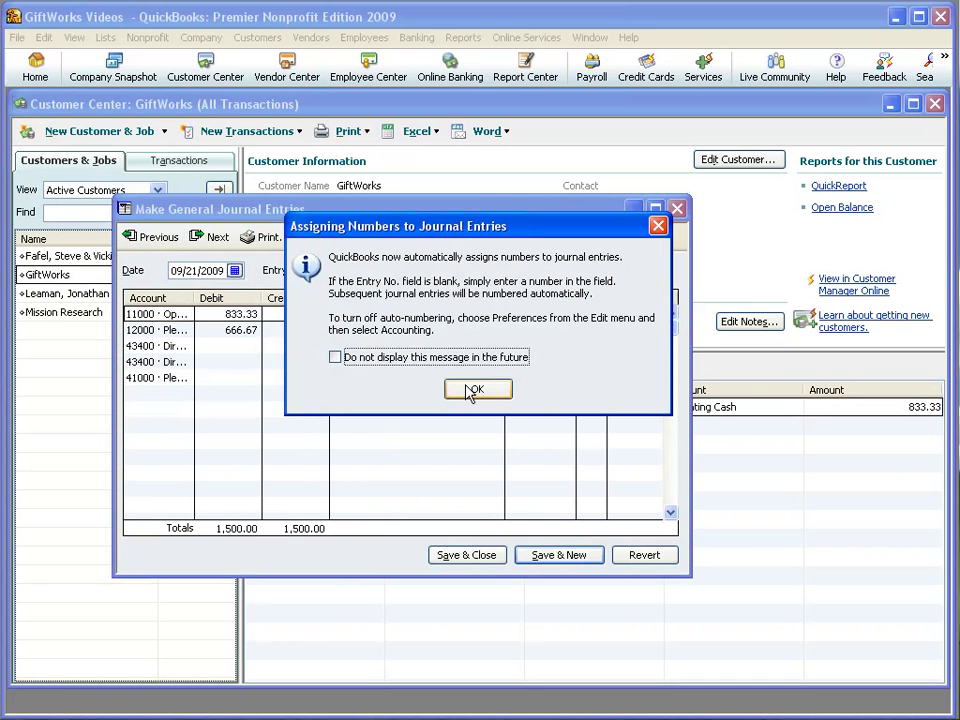
click(335, 357)
click(478, 388)
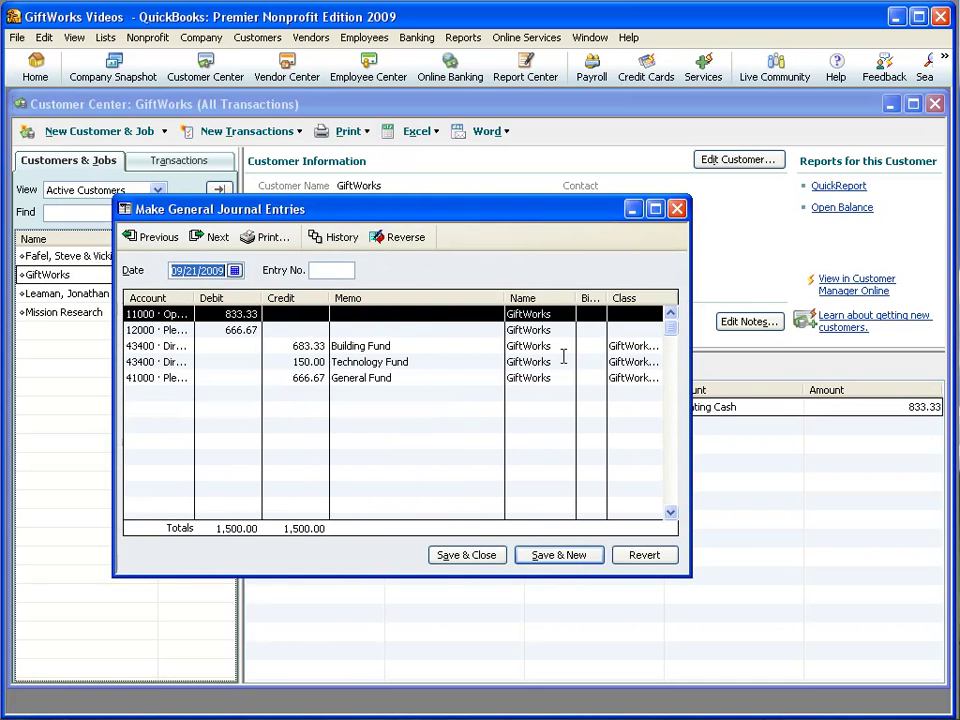
click(655, 209)
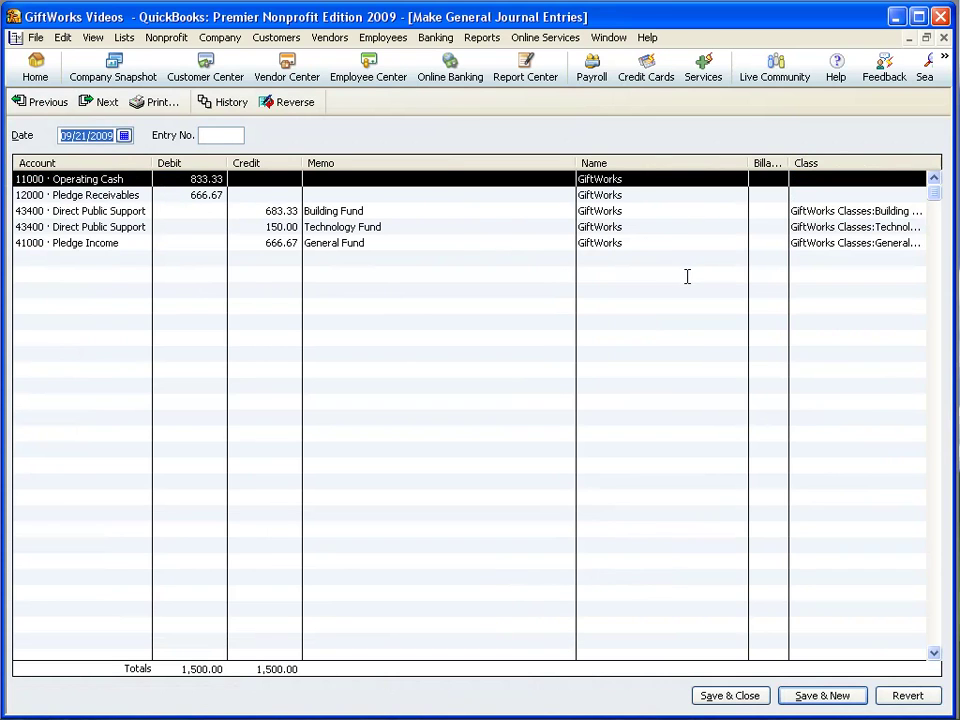
click(649, 183)
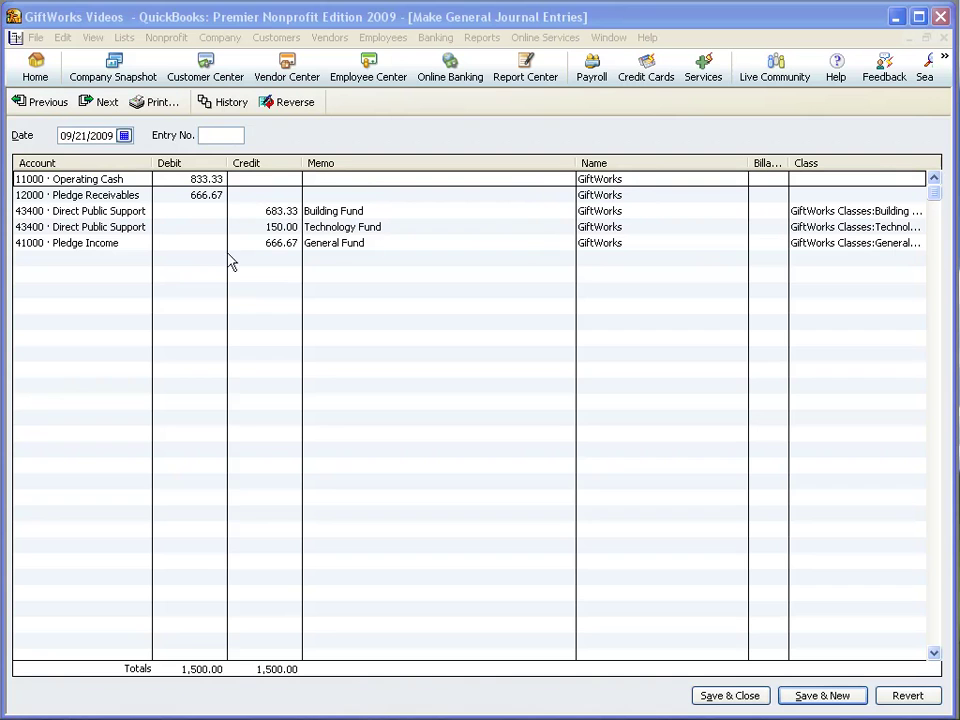